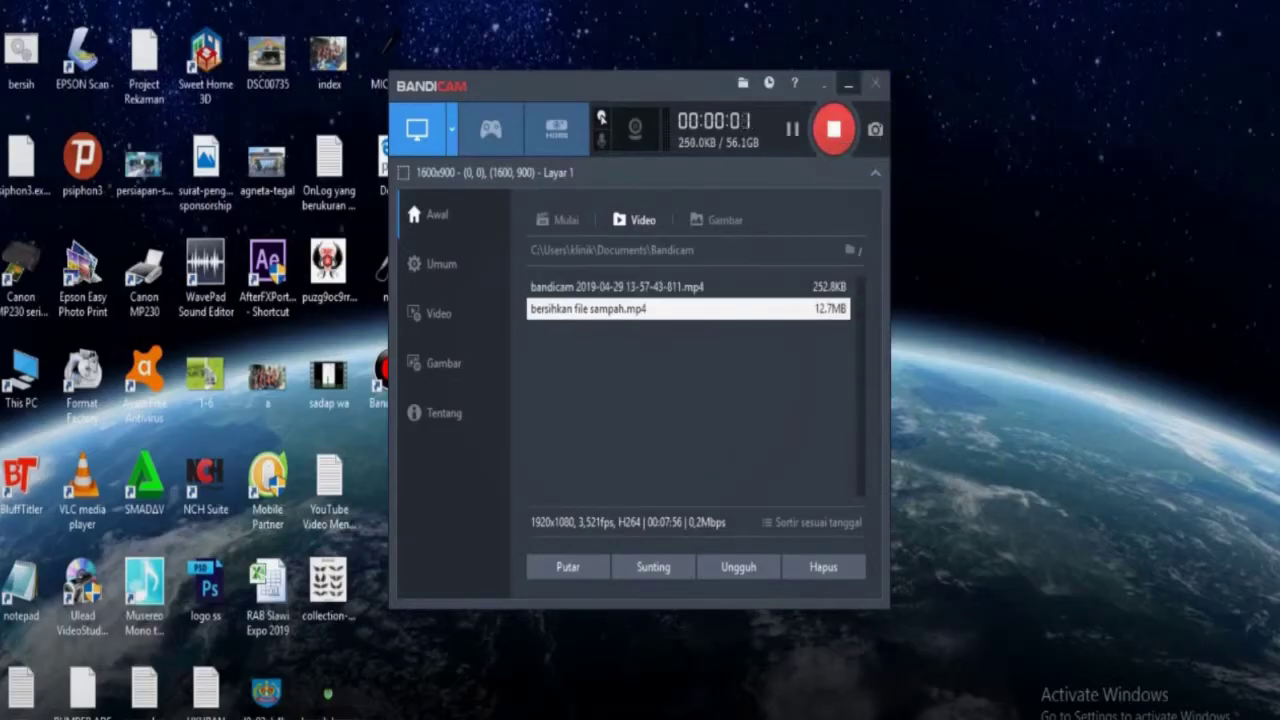
Step: Minimise the Bandicam recorder window so the desktop shows while recording continues
click(847, 86)
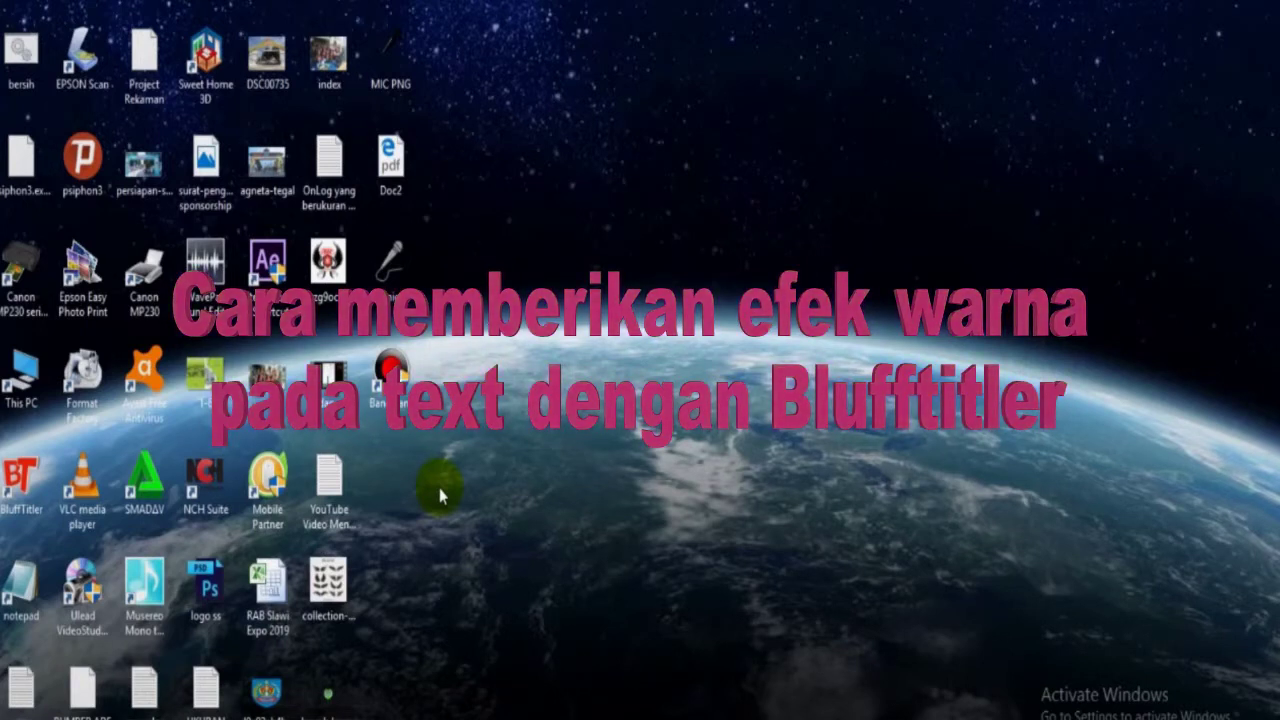
Step: Launch BluffTitler from its desktop icon, loading the _WavingFlagLesson6.bt show
double_click(35, 478)
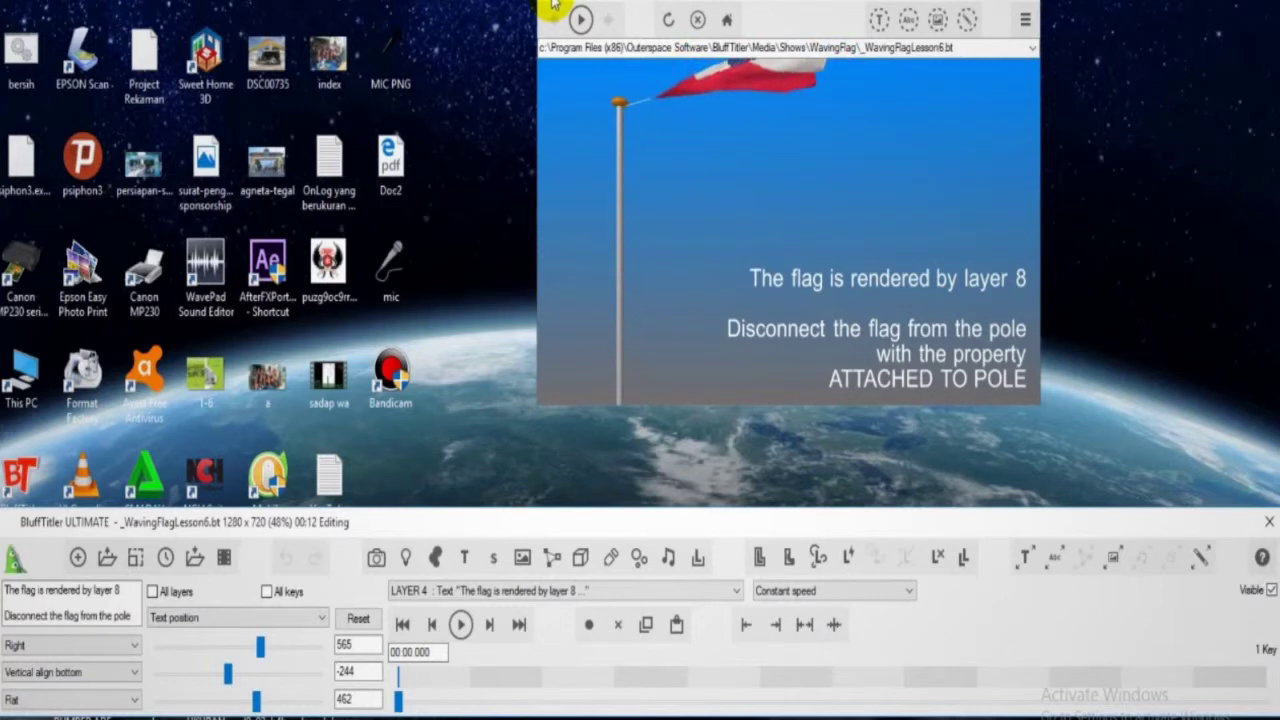
Step: Start a new show and replace the title with 'Pengeras Suara' and 'Channel' on two lines
click(552, 5)
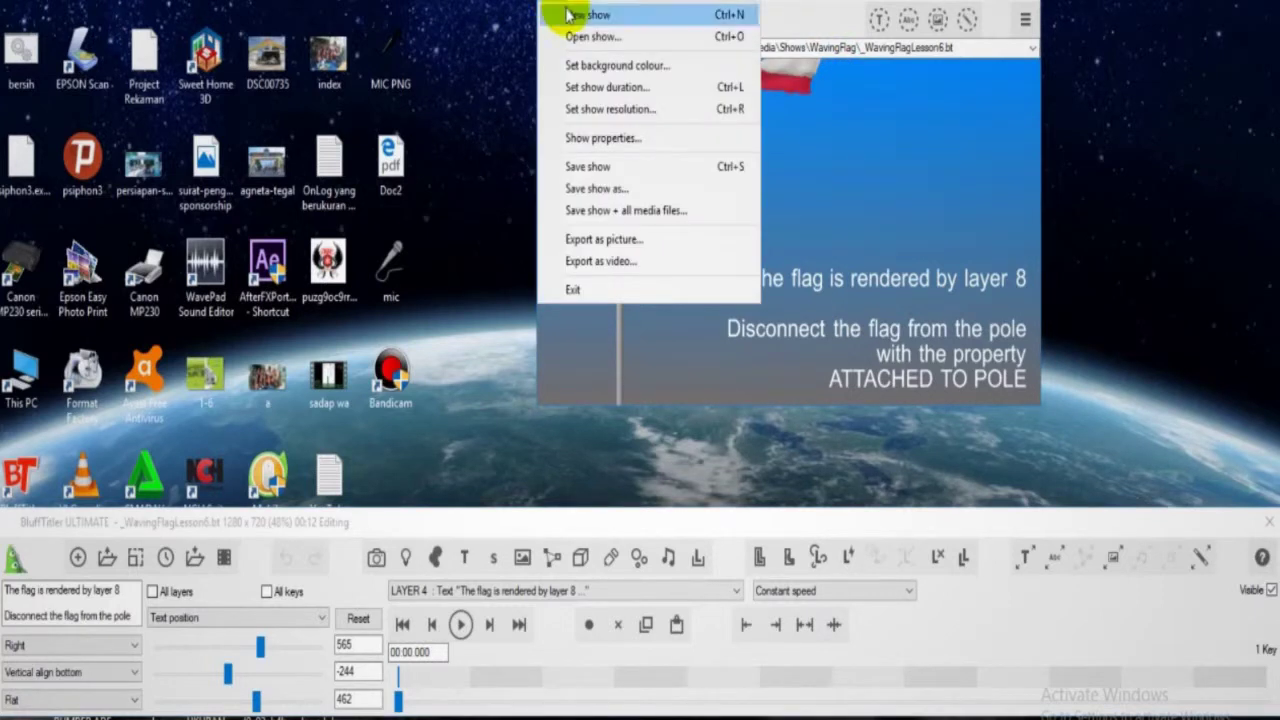
click(572, 16)
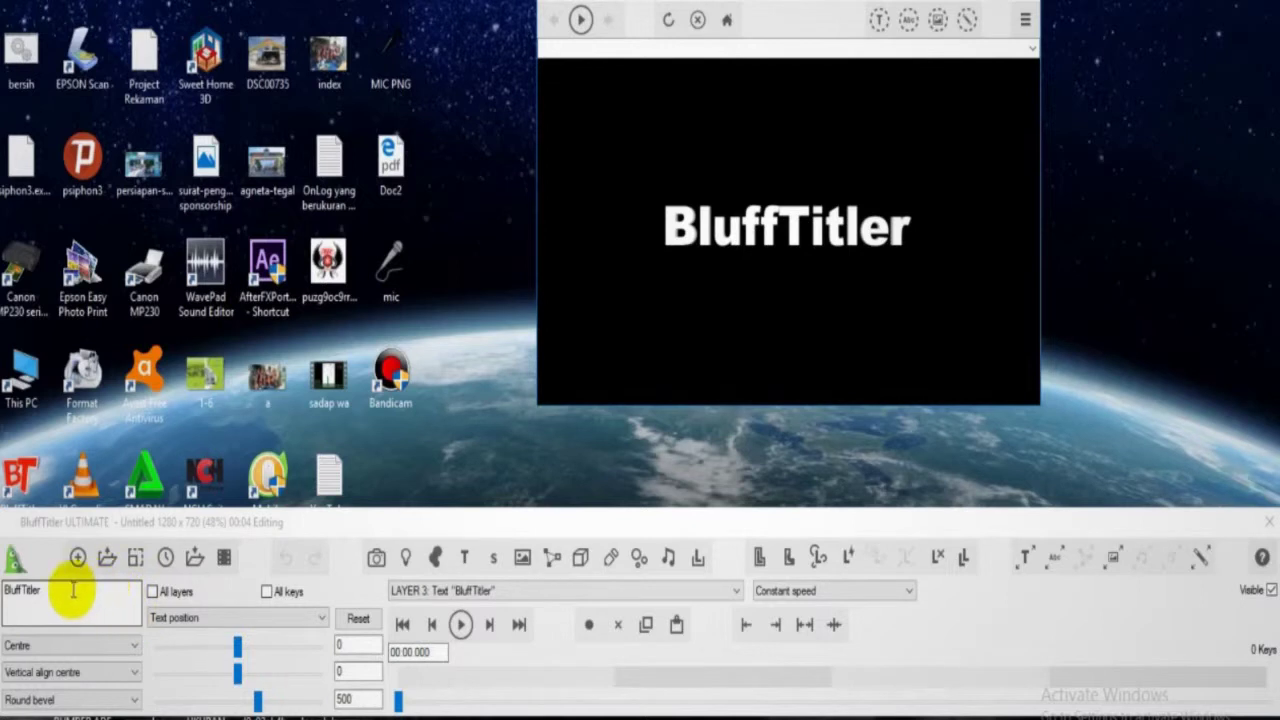
click(54, 591)
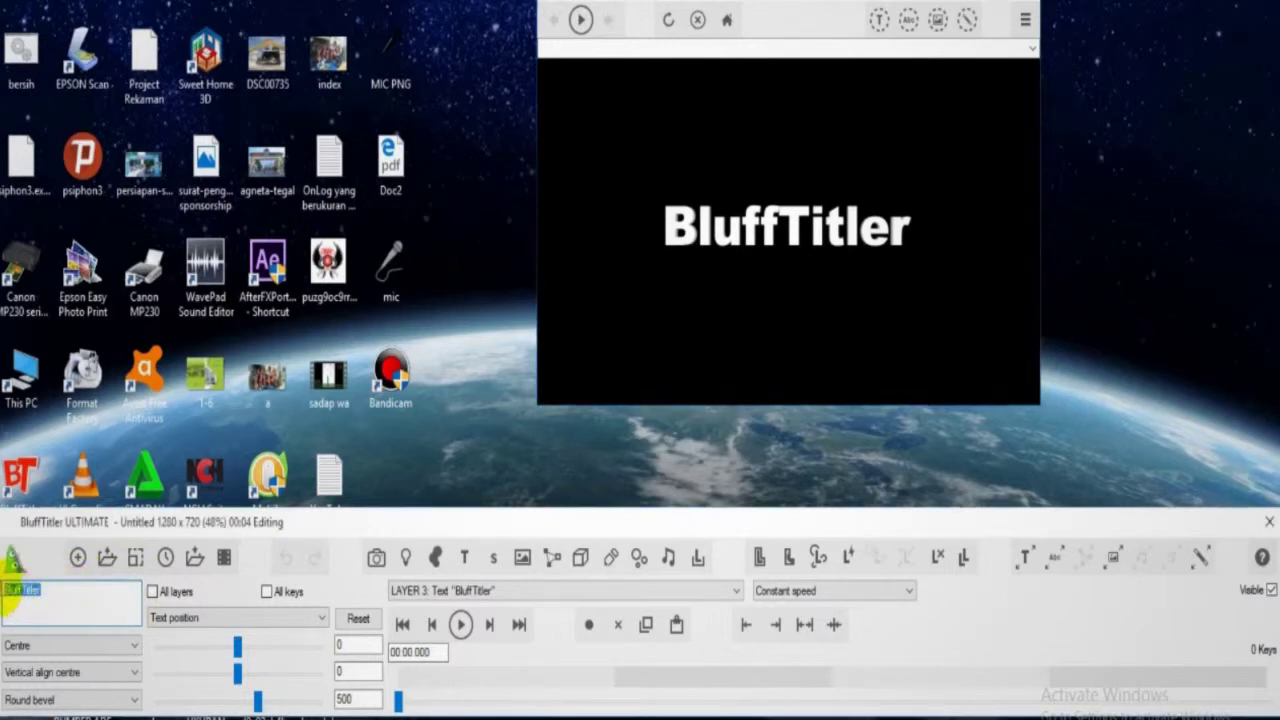
double_click(16, 596)
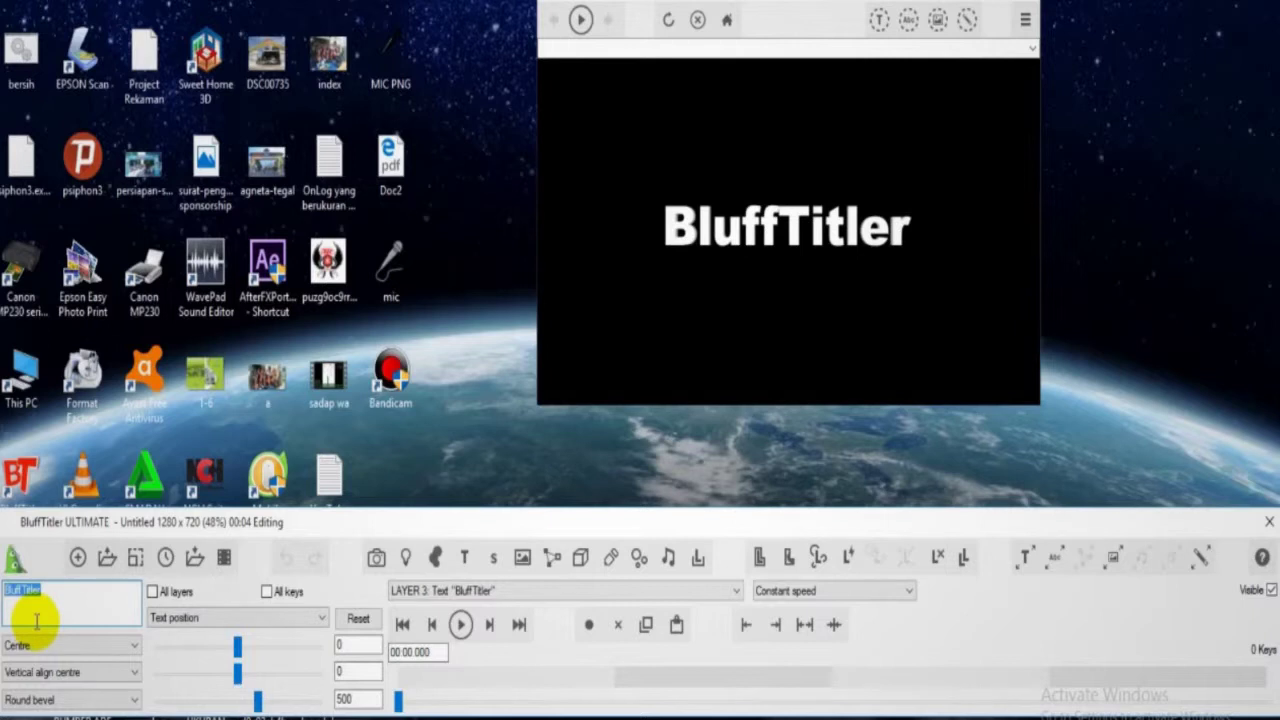
text(Pengera)
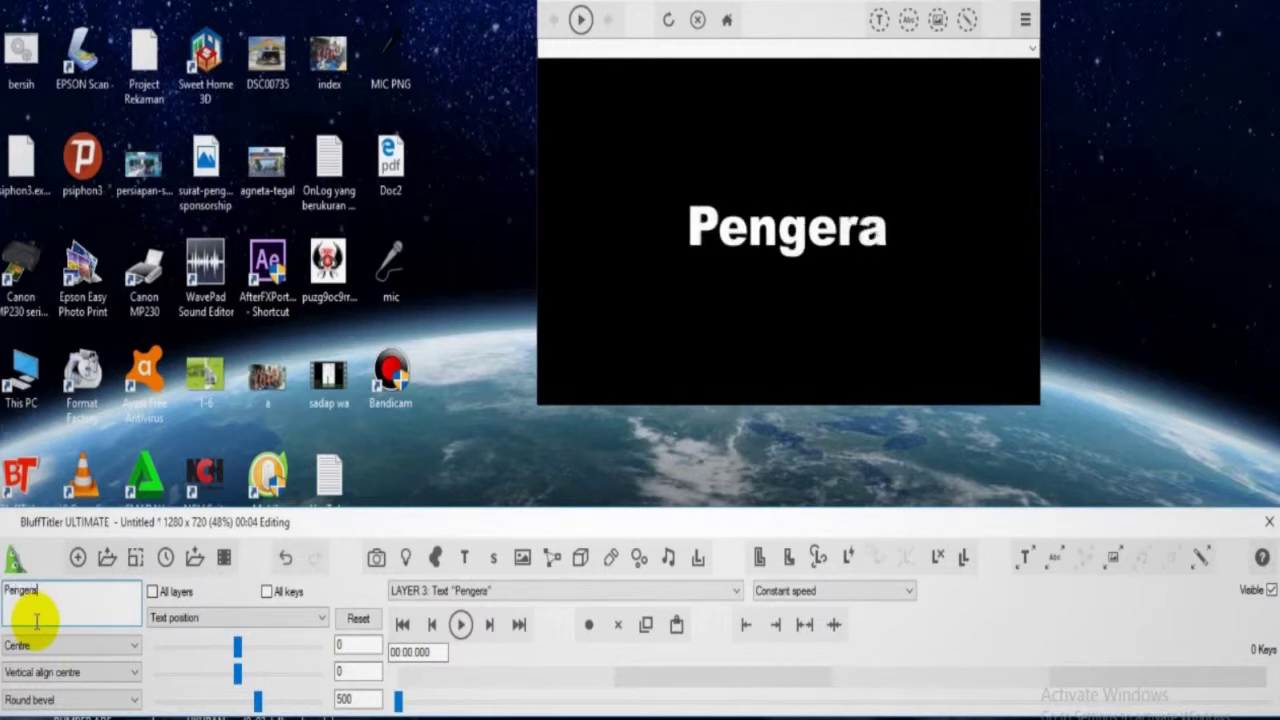
text(s Sua)
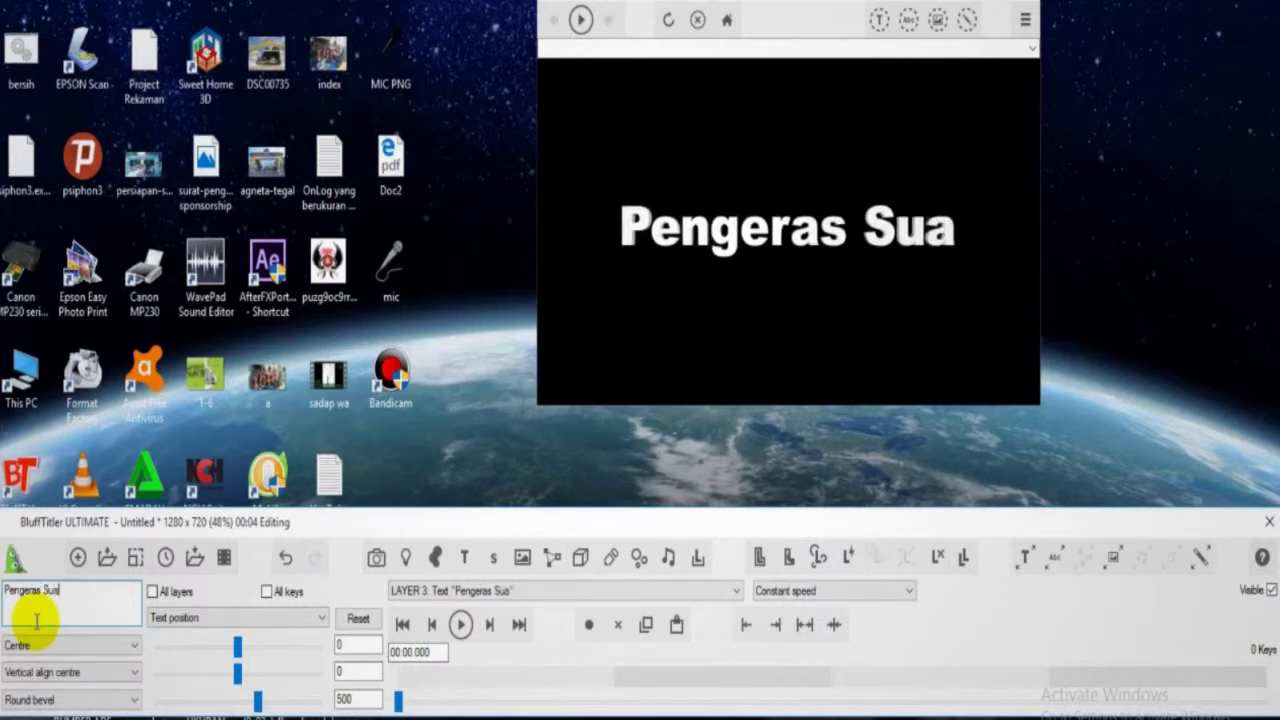
text(ra)
key(Return)
text(Channe)
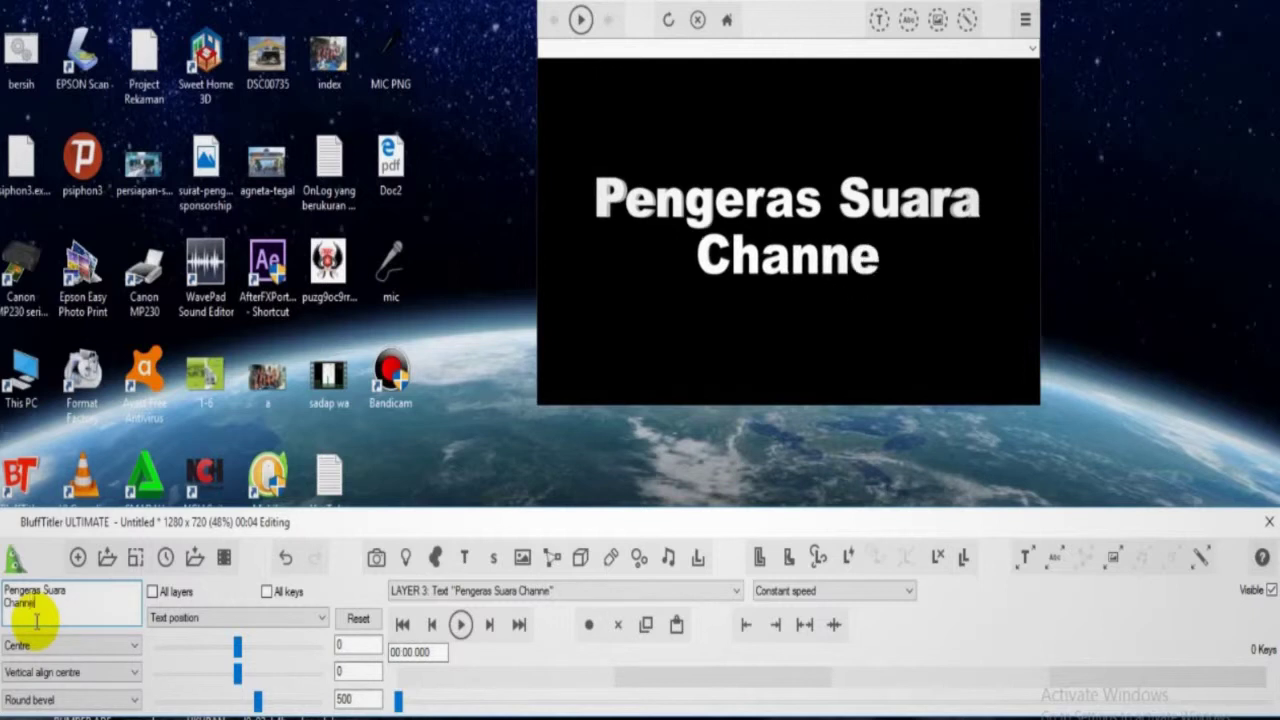
text(l)
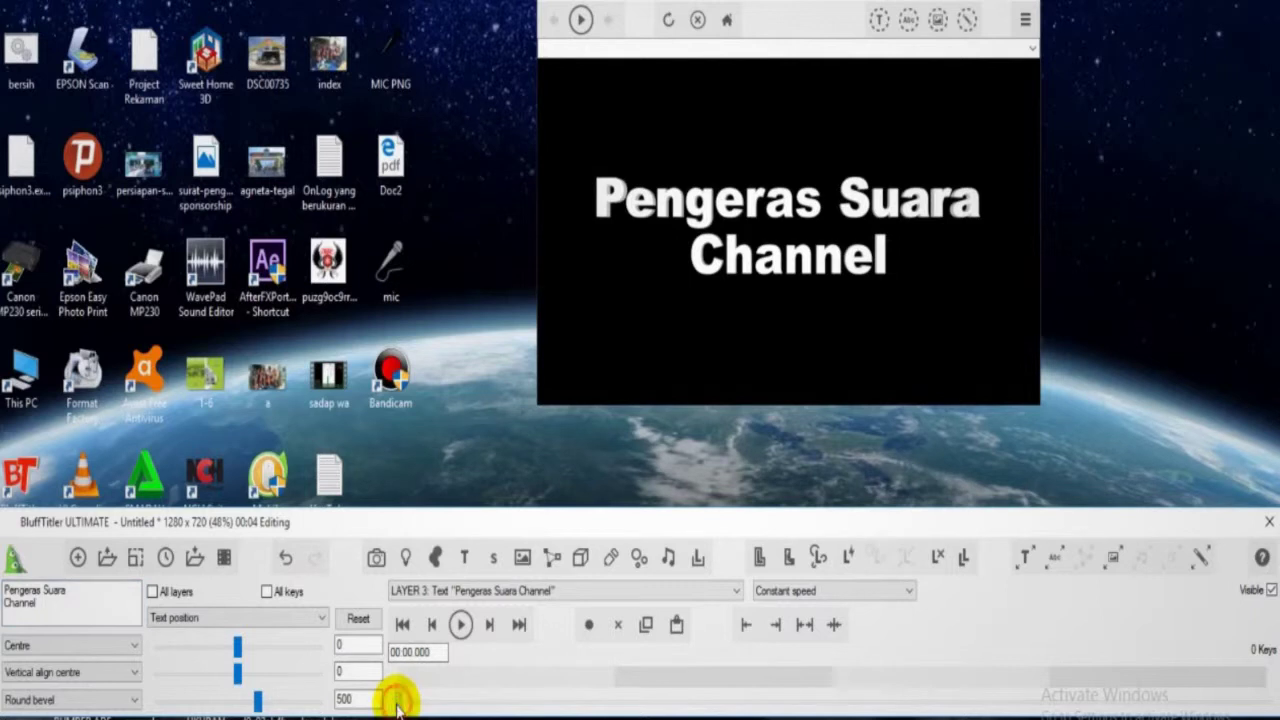
Step: Create the text layer's first key at 00:00.000 and open the animatable property list
click(397, 700)
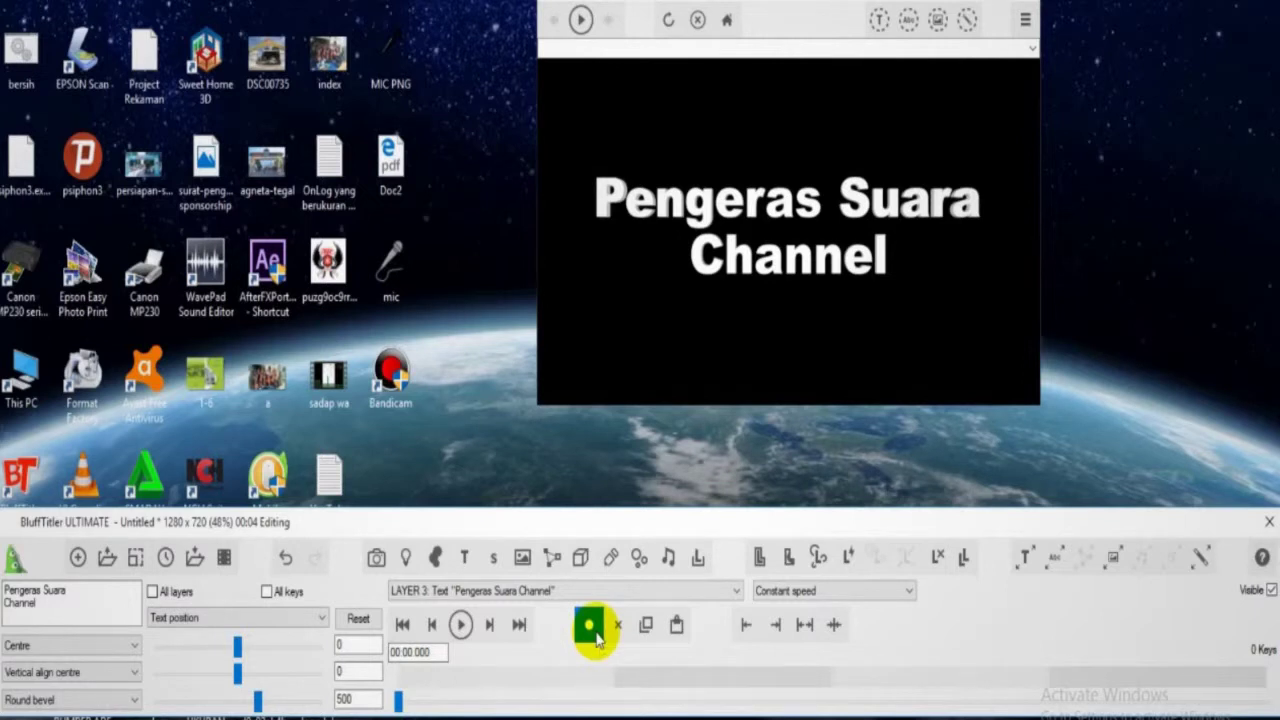
click(592, 630)
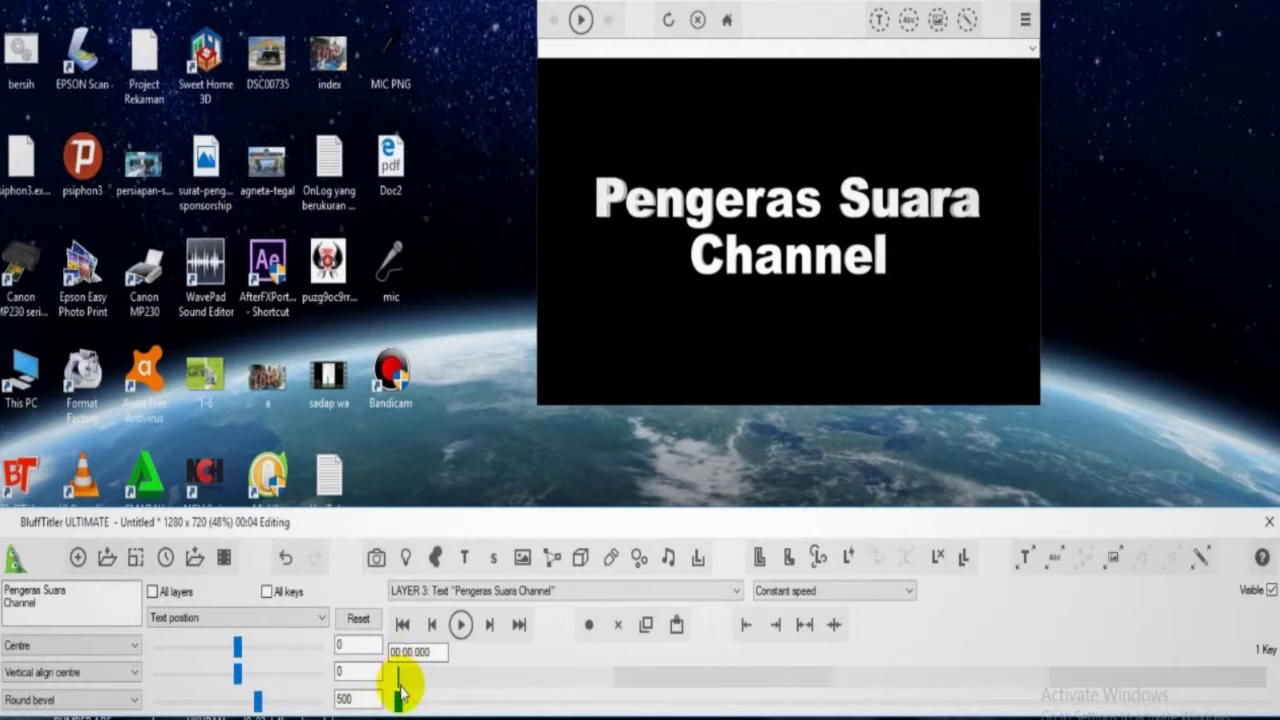
click(321, 622)
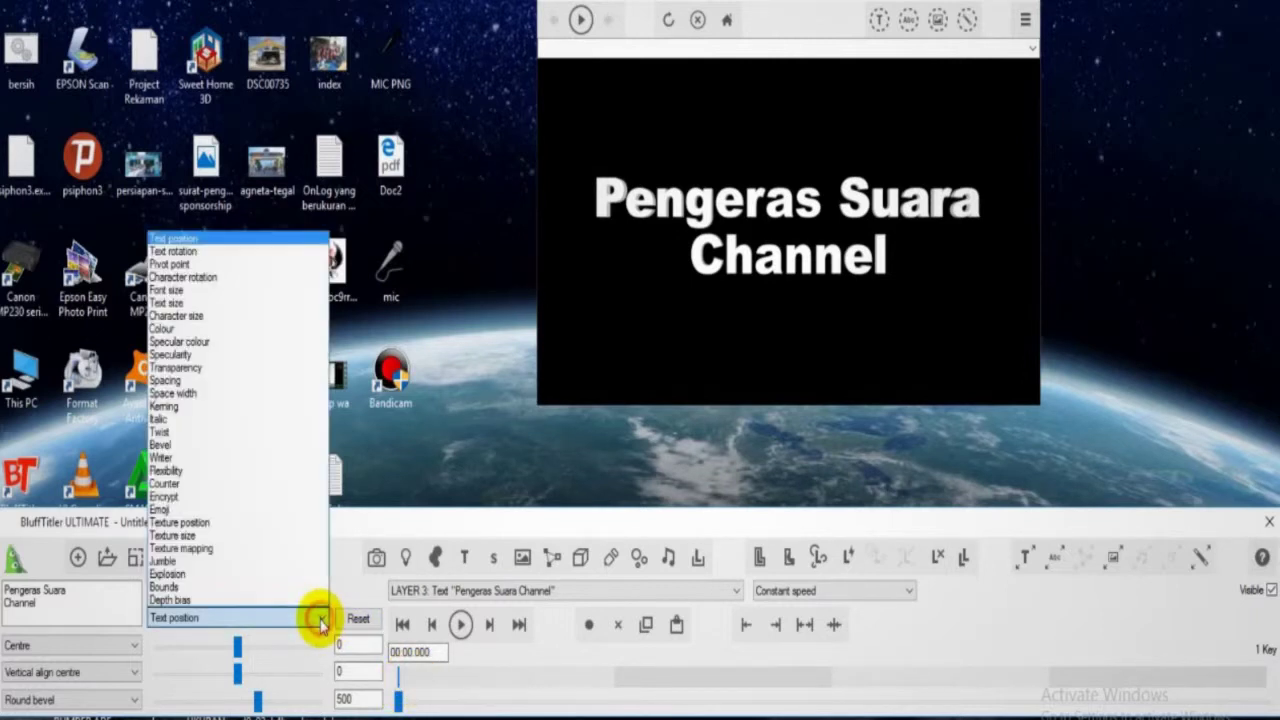
Step: Switch the animated property to Colour and add a second key at 00:00.266
click(256, 330)
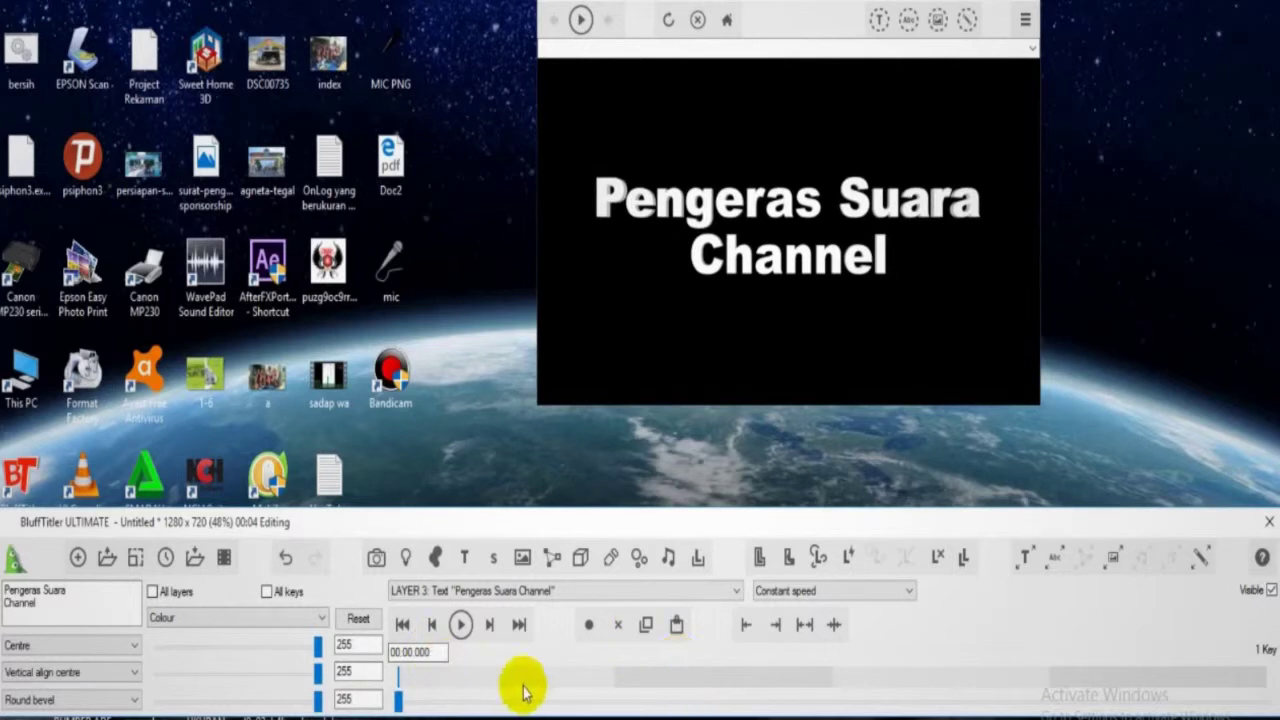
click(398, 700)
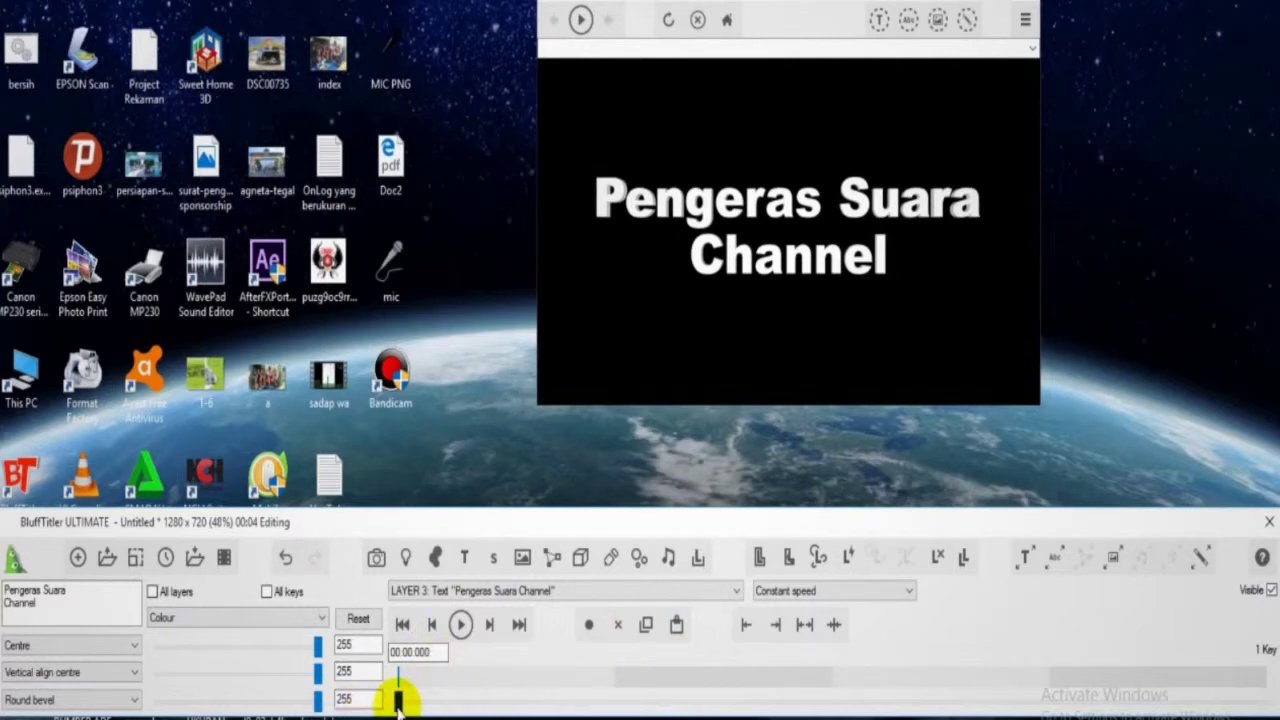
drag(400, 705, 450, 707)
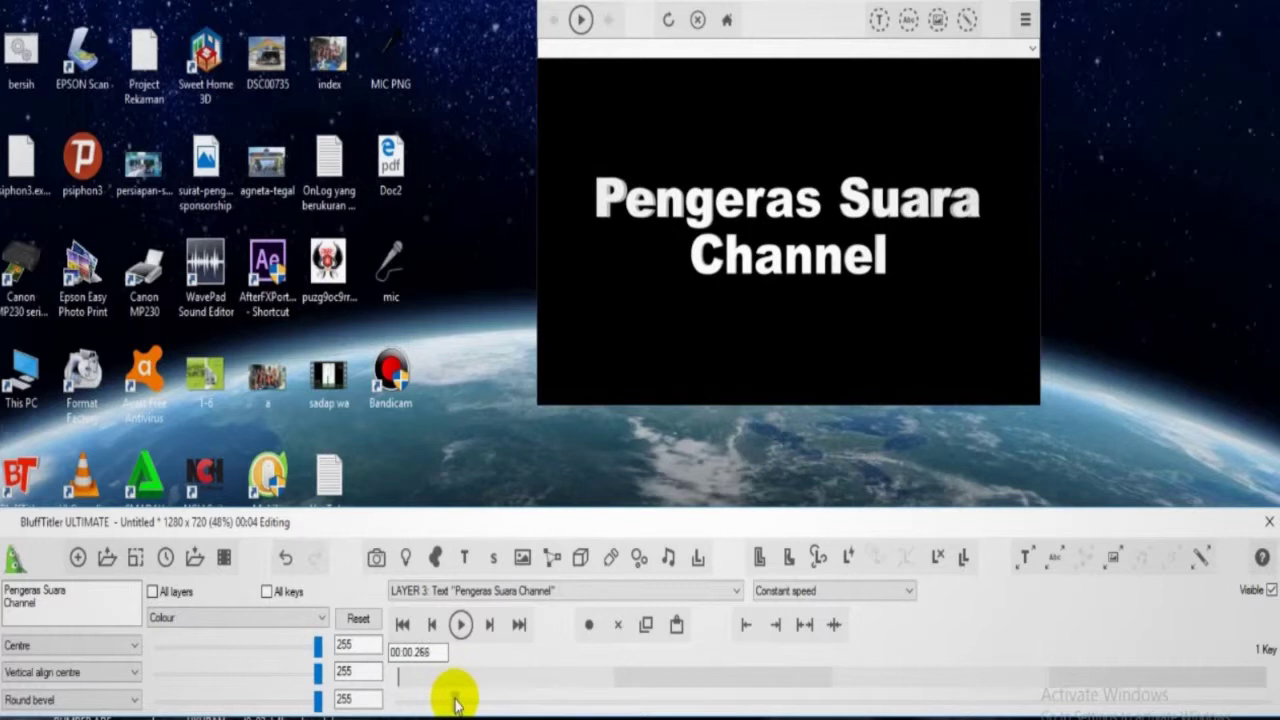
drag(450, 705, 455, 705)
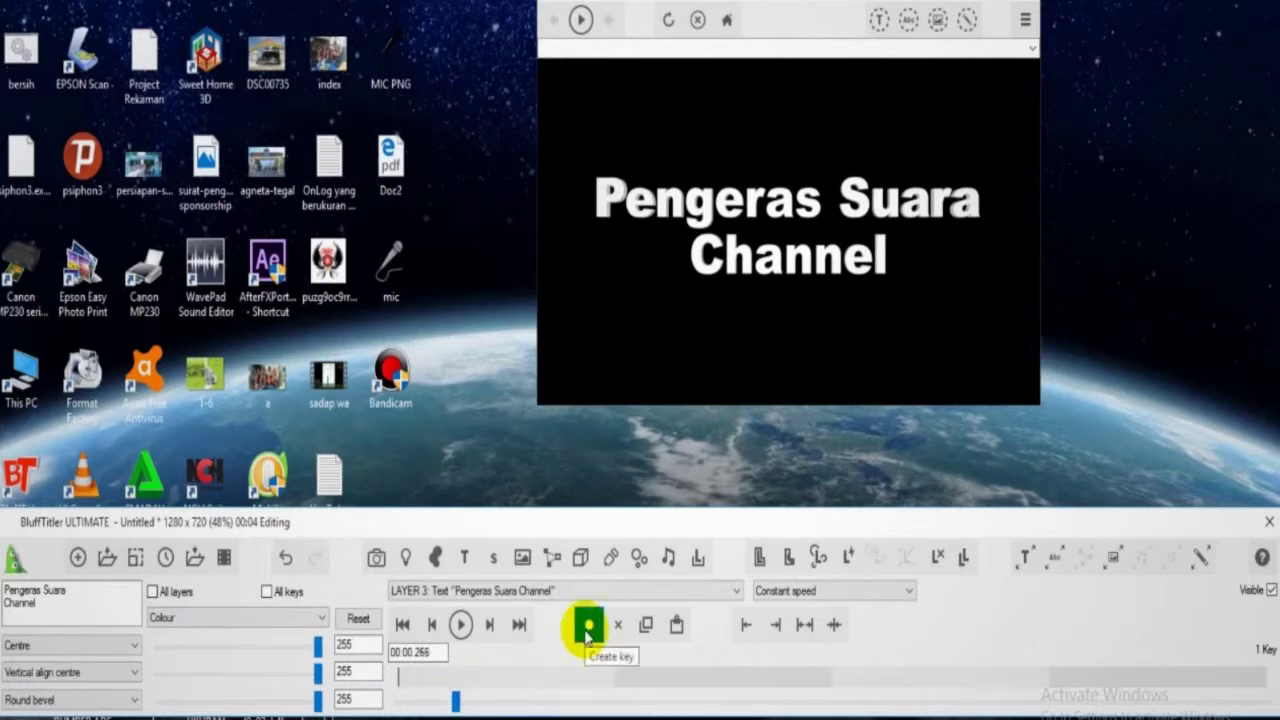
click(587, 630)
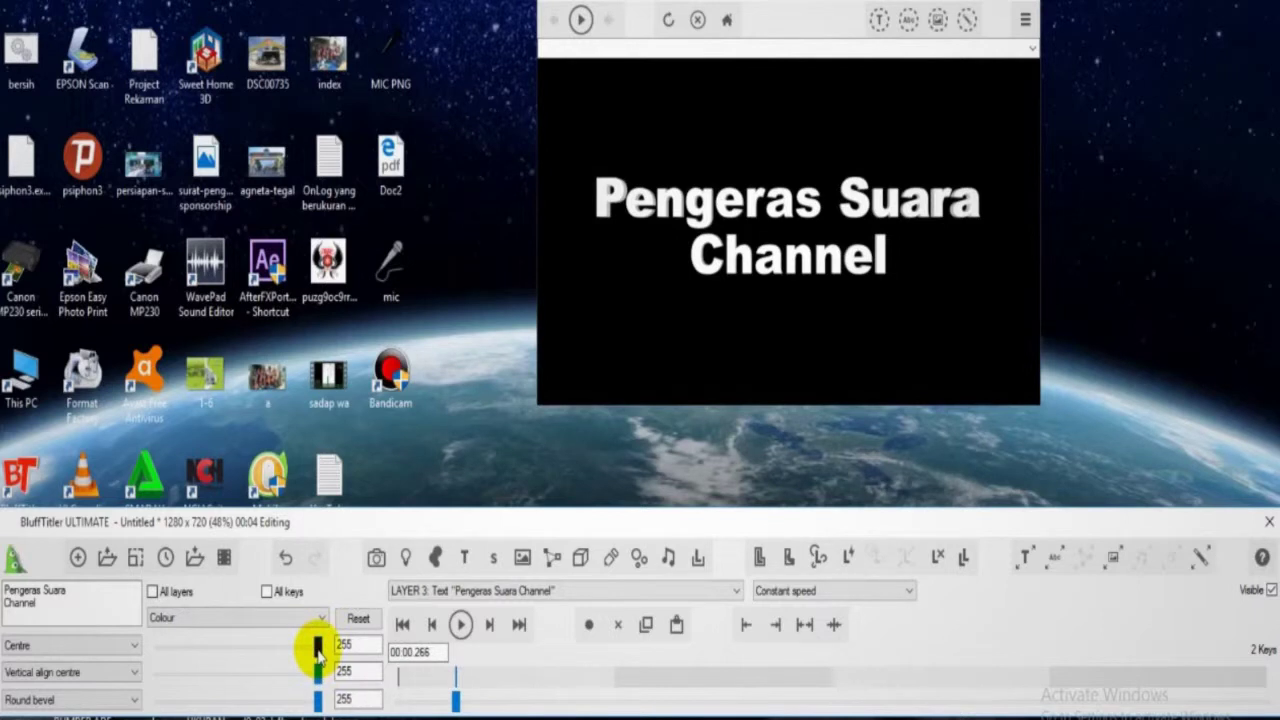
Step: Make the second key light green, then add a 0.543 s key coloured 76, 216, 120
drag(317, 652, 281, 648)
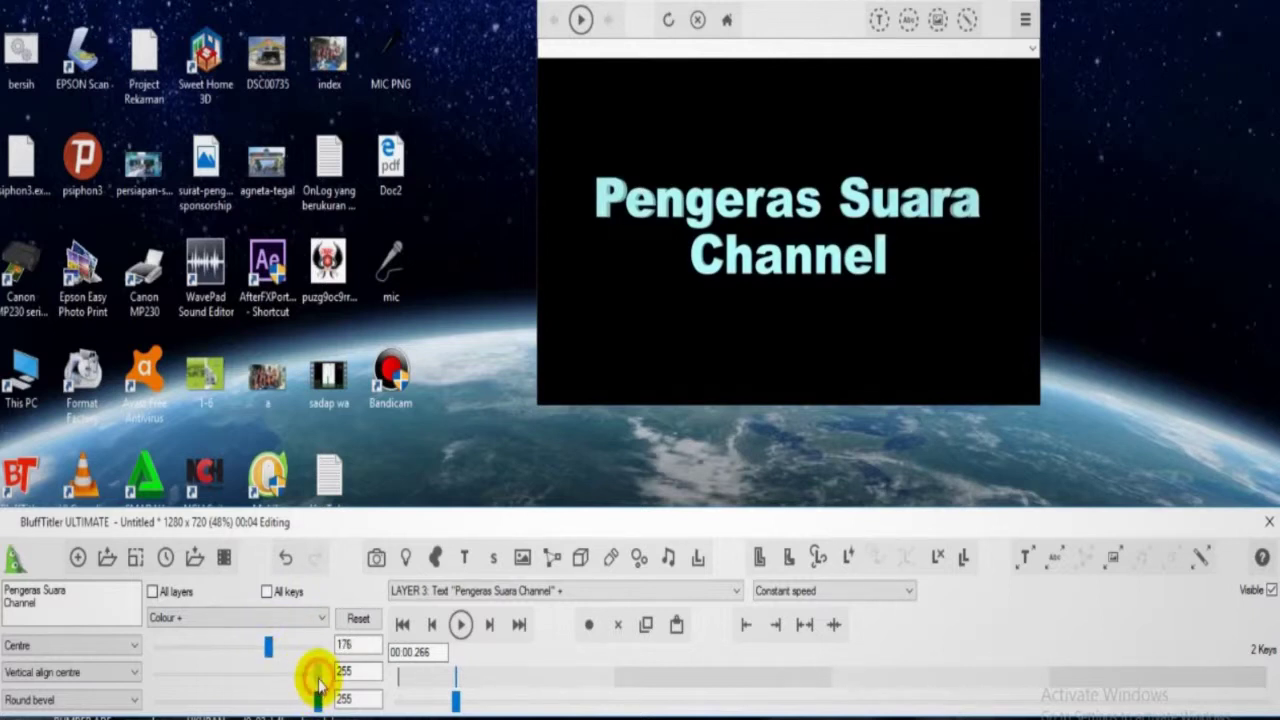
drag(316, 690, 236, 700)
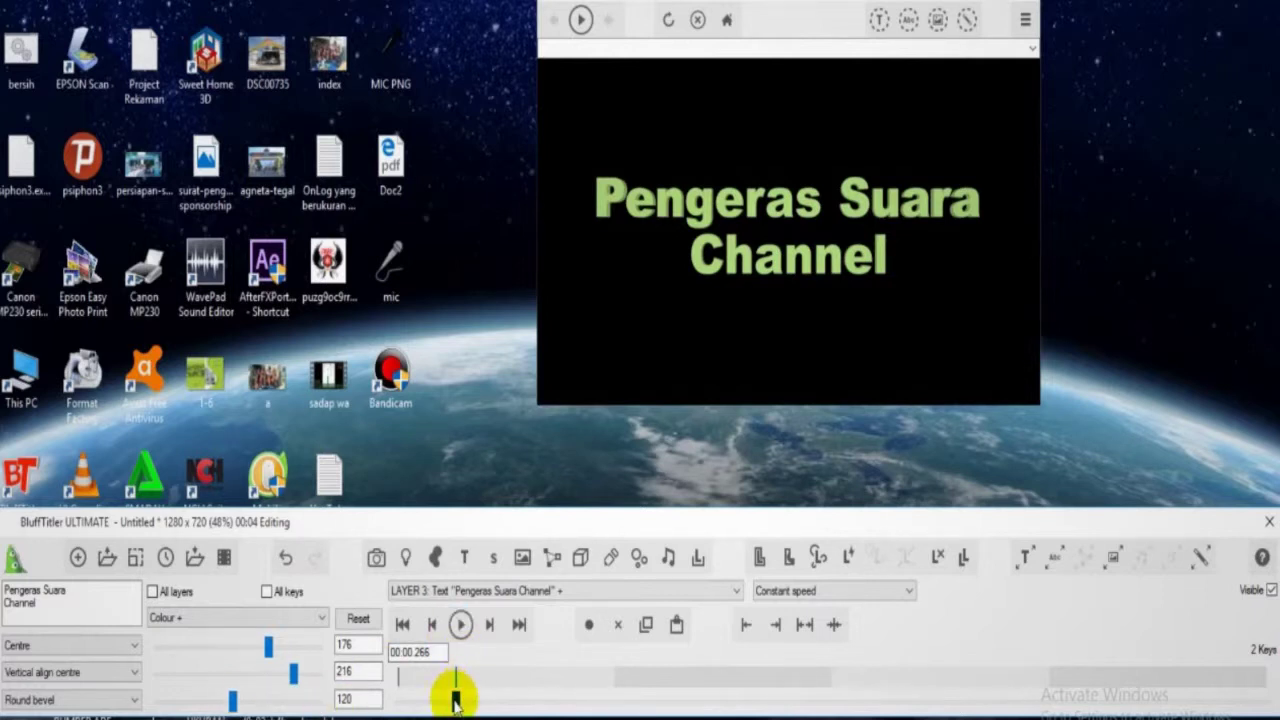
drag(455, 703, 514, 703)
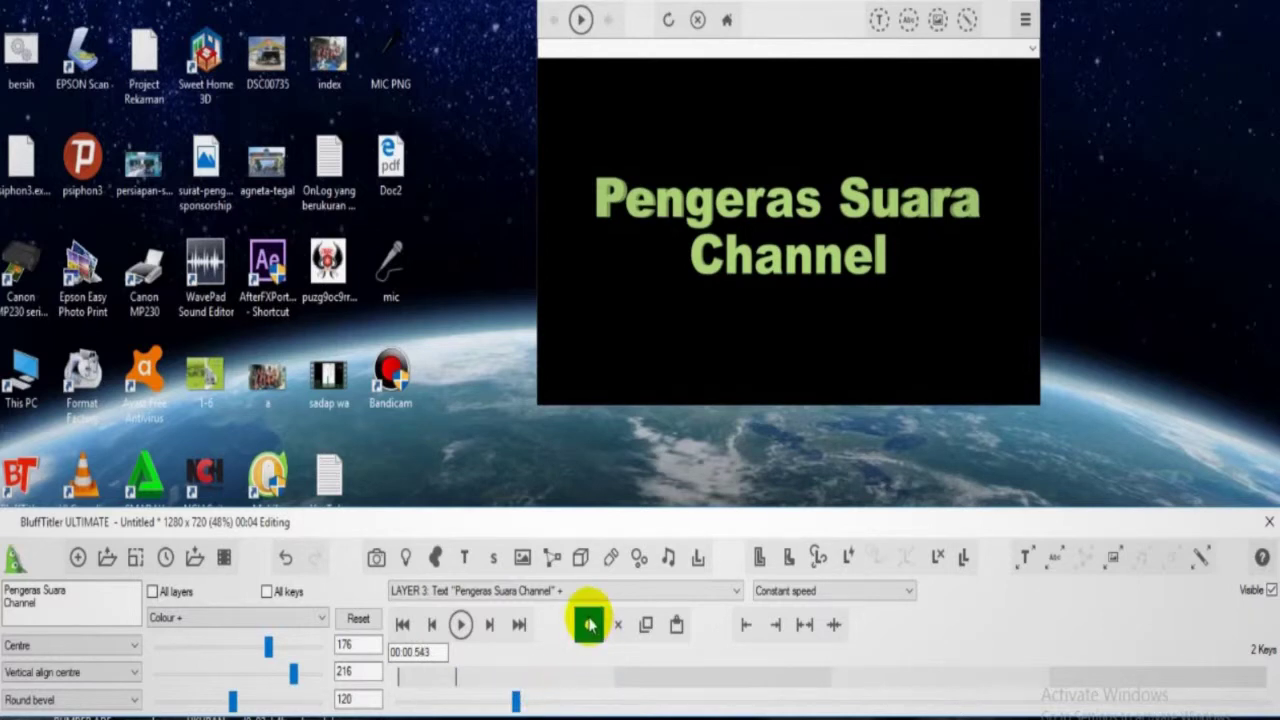
click(590, 627)
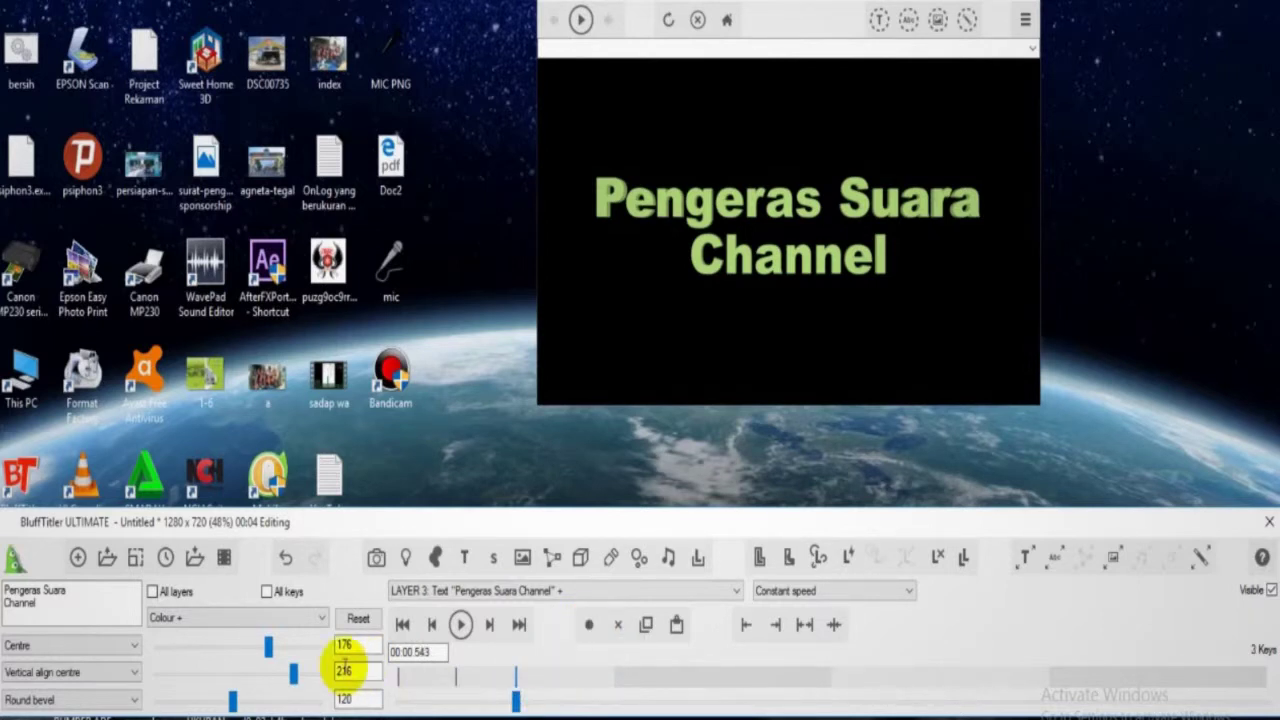
drag(269, 652, 220, 655)
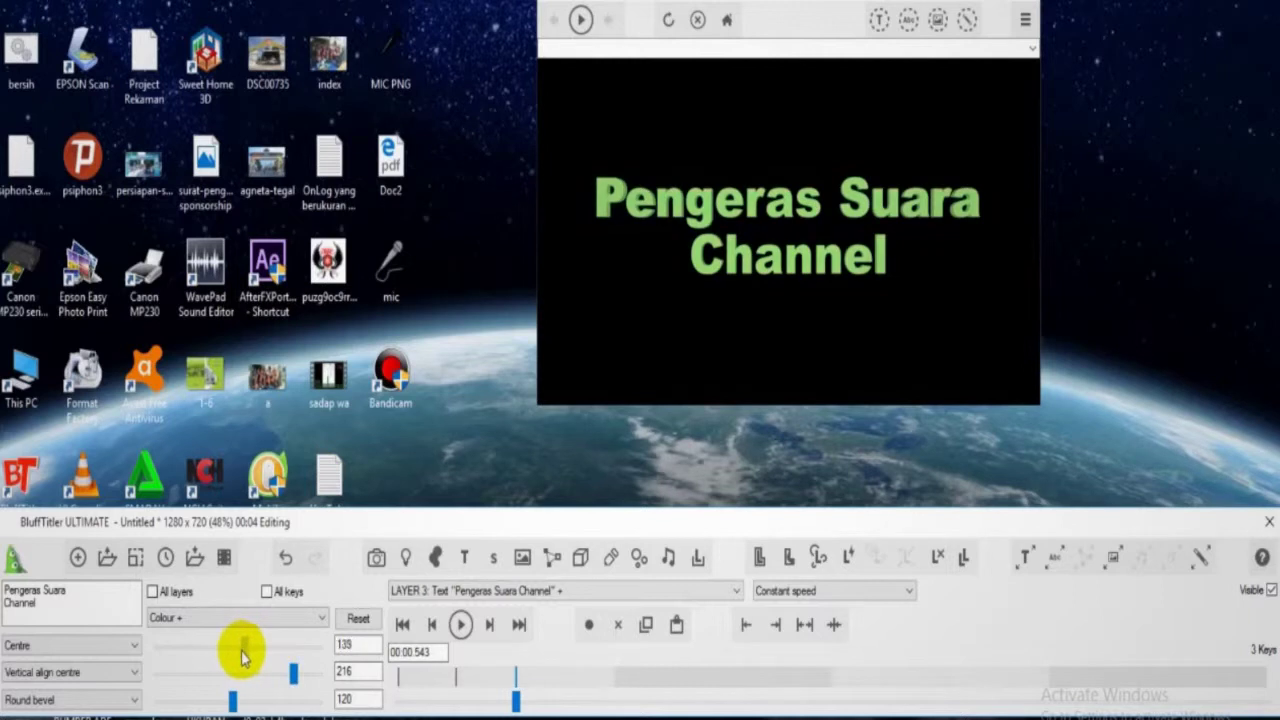
drag(218, 655, 206, 655)
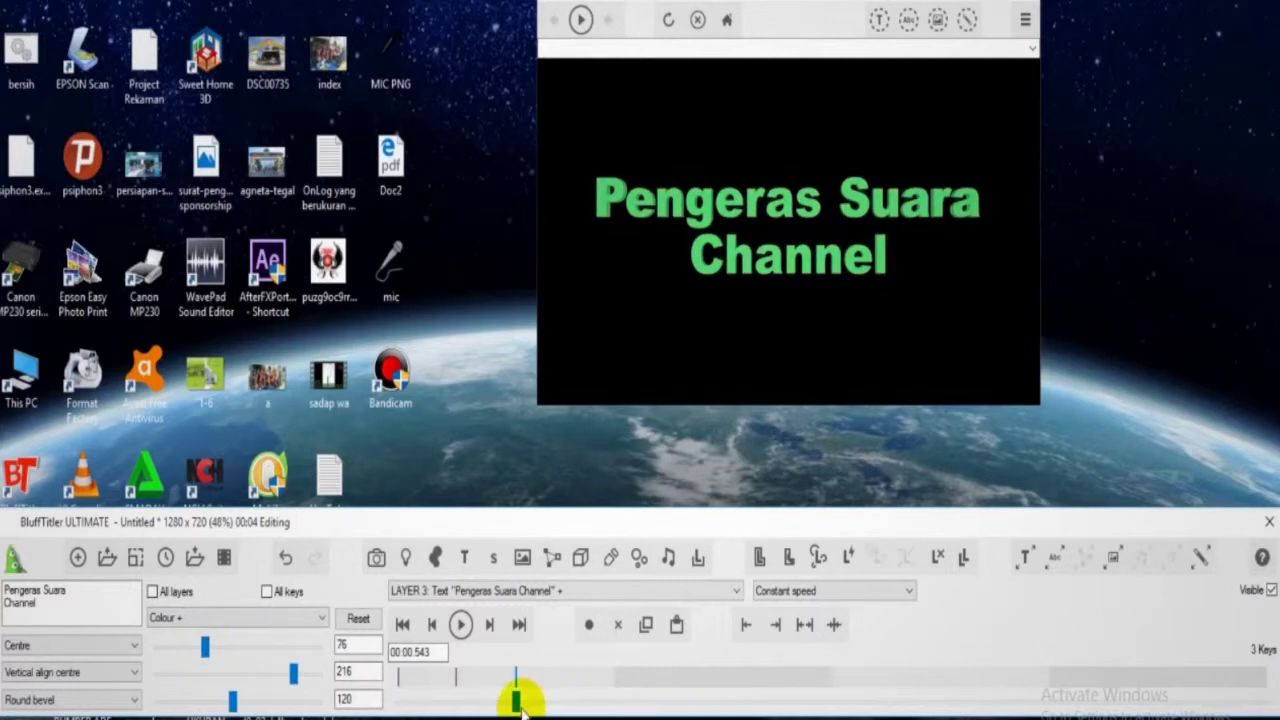
drag(515, 705, 585, 705)
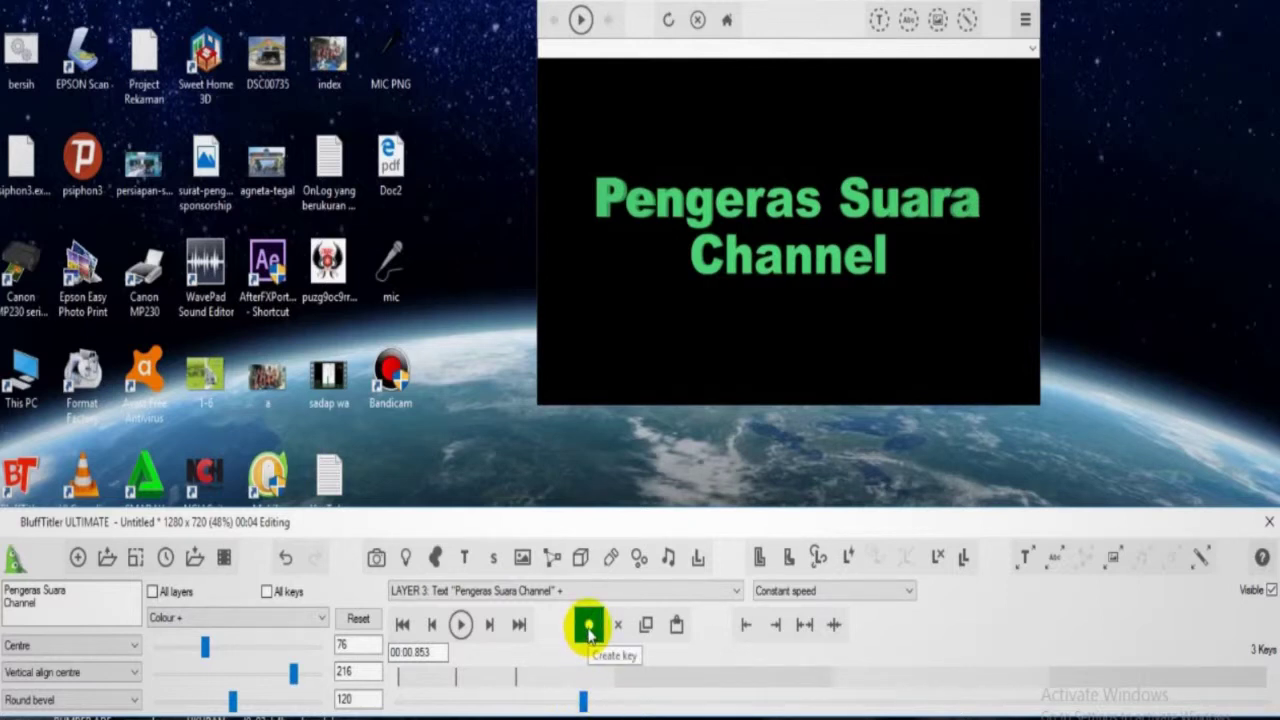
Step: Add a key at 0.853 s and turn the title gold
click(589, 634)
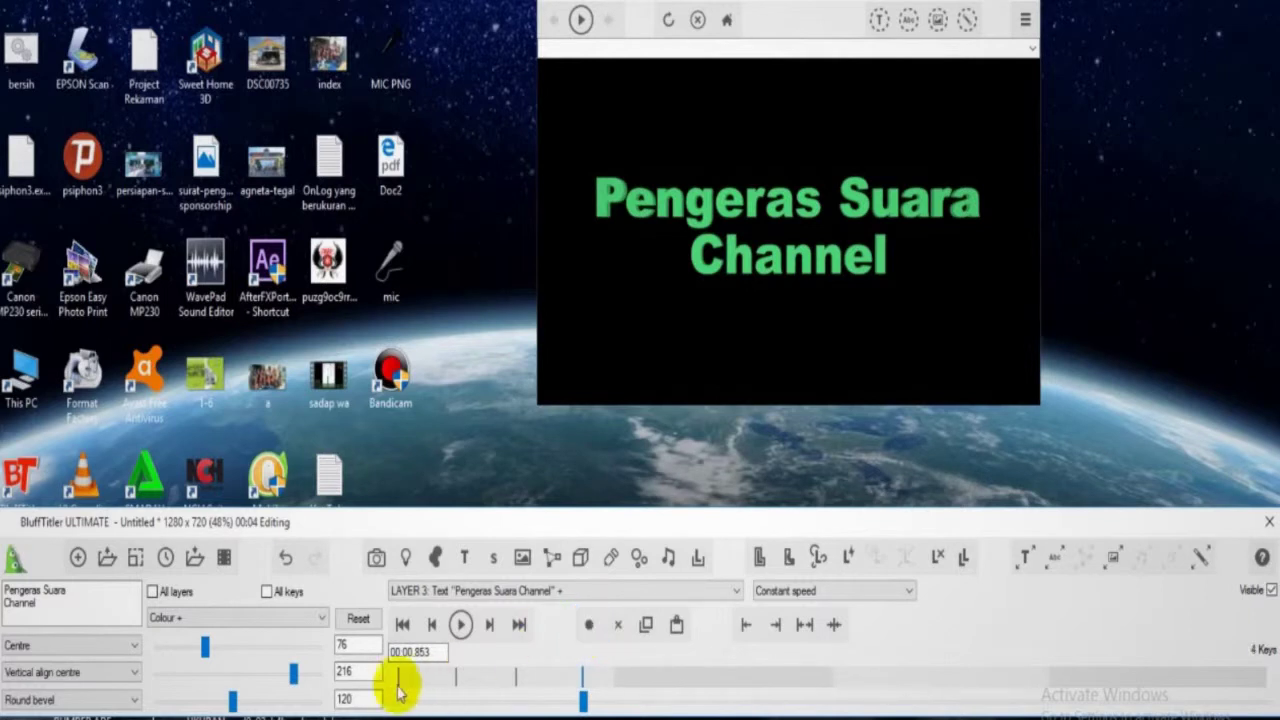
mouse_move(293, 673)
mouse_down()
mouse_move(260, 676)
mouse_move(253, 706)
mouse_move(198, 702)
mouse_up()
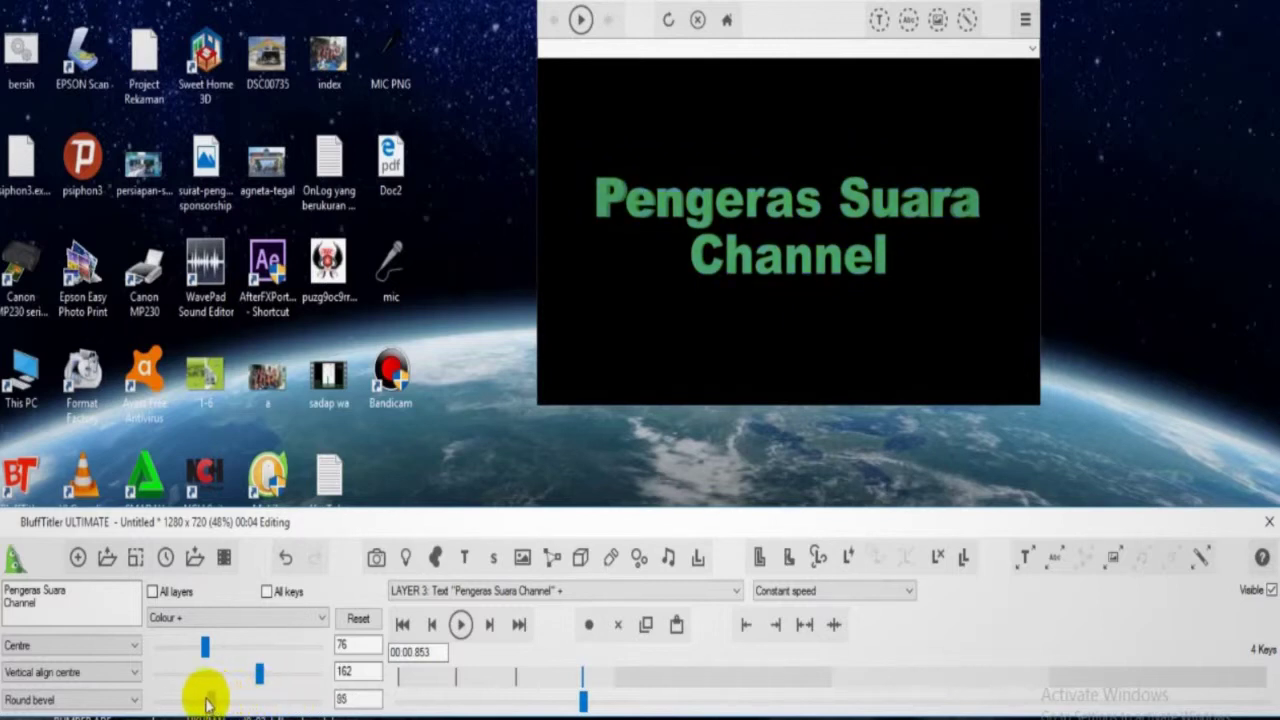
drag(205, 647, 270, 649)
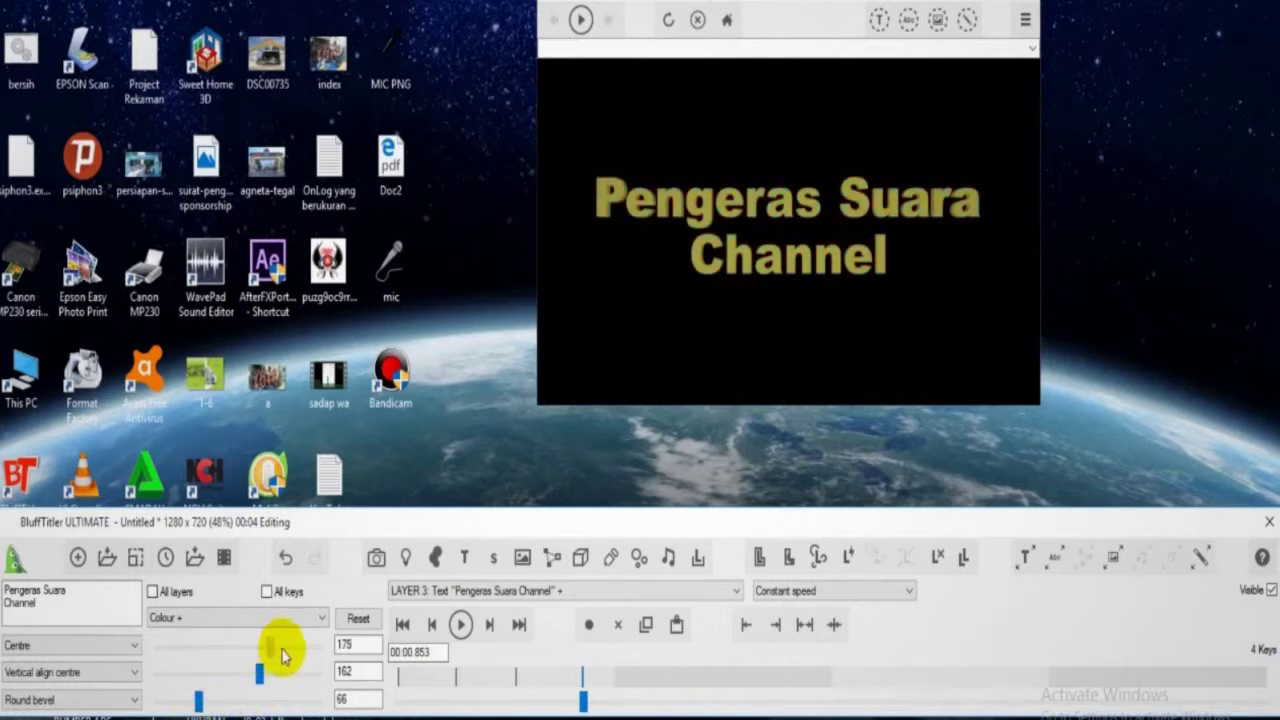
Step: Add a key at 1.230 s and tune the title to yellow-green (179, 222, 66)
click(663, 685)
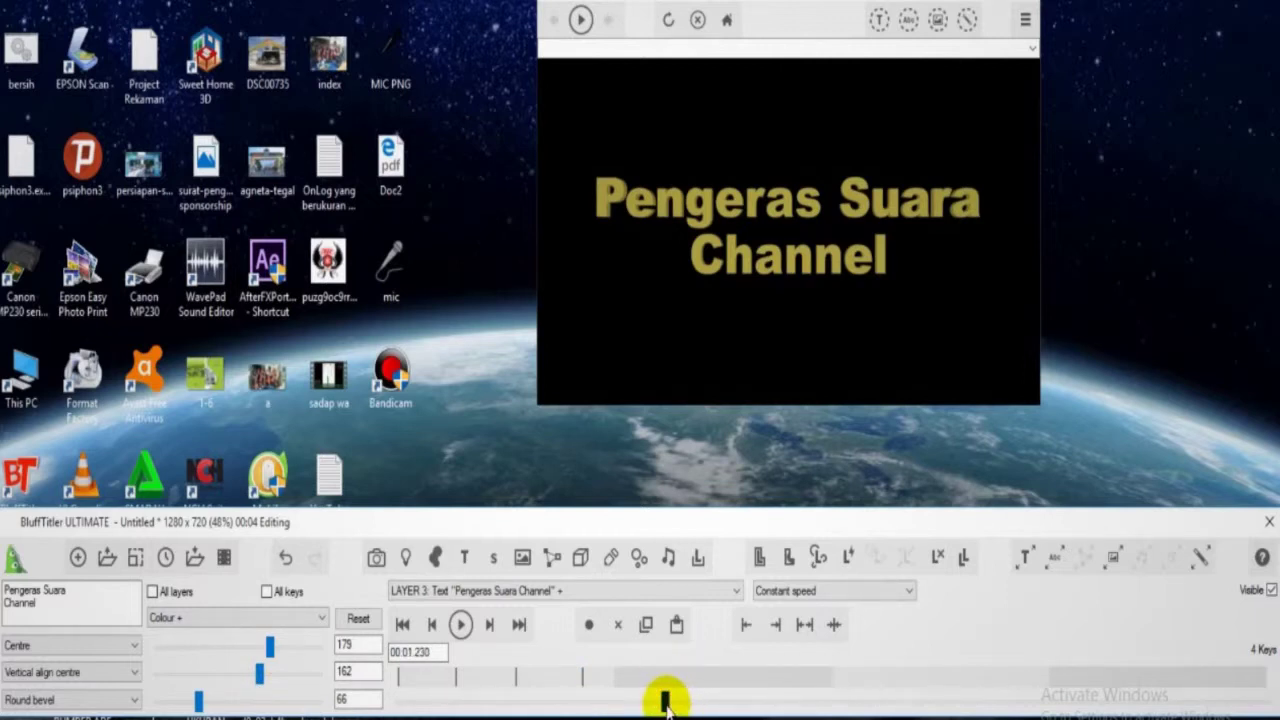
click(589, 626)
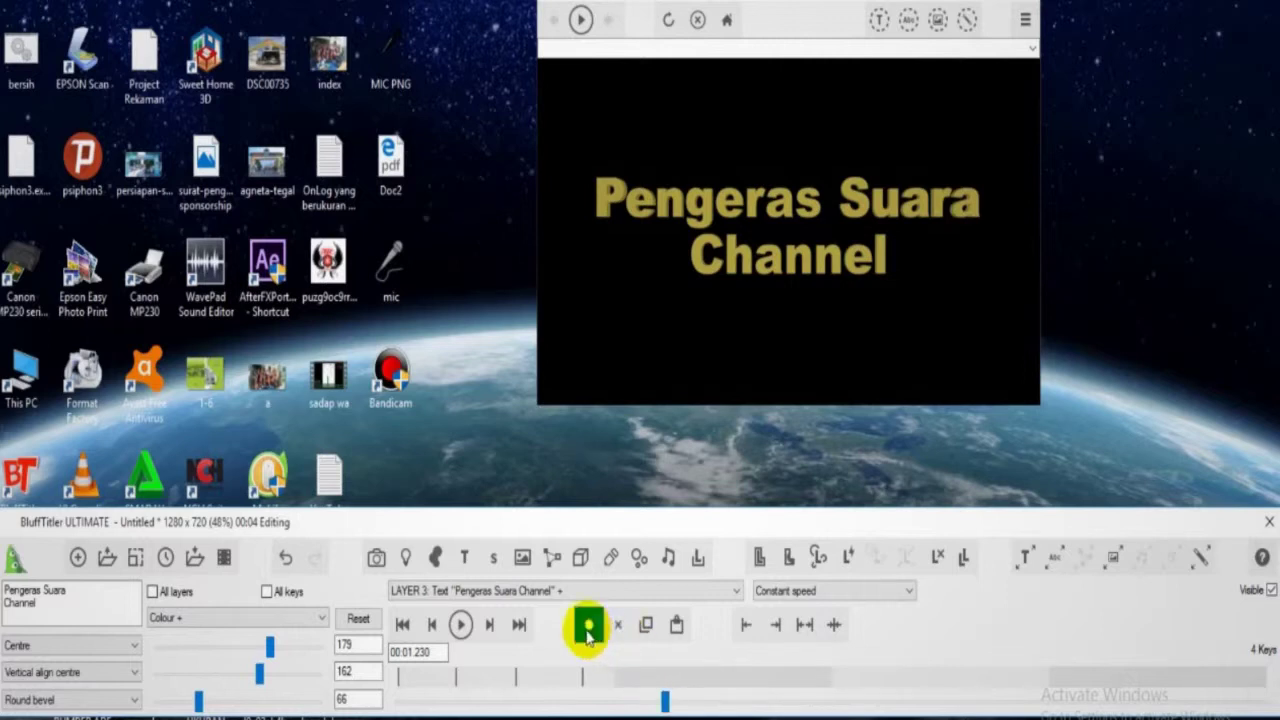
click(259, 680)
drag(259, 680, 278, 681)
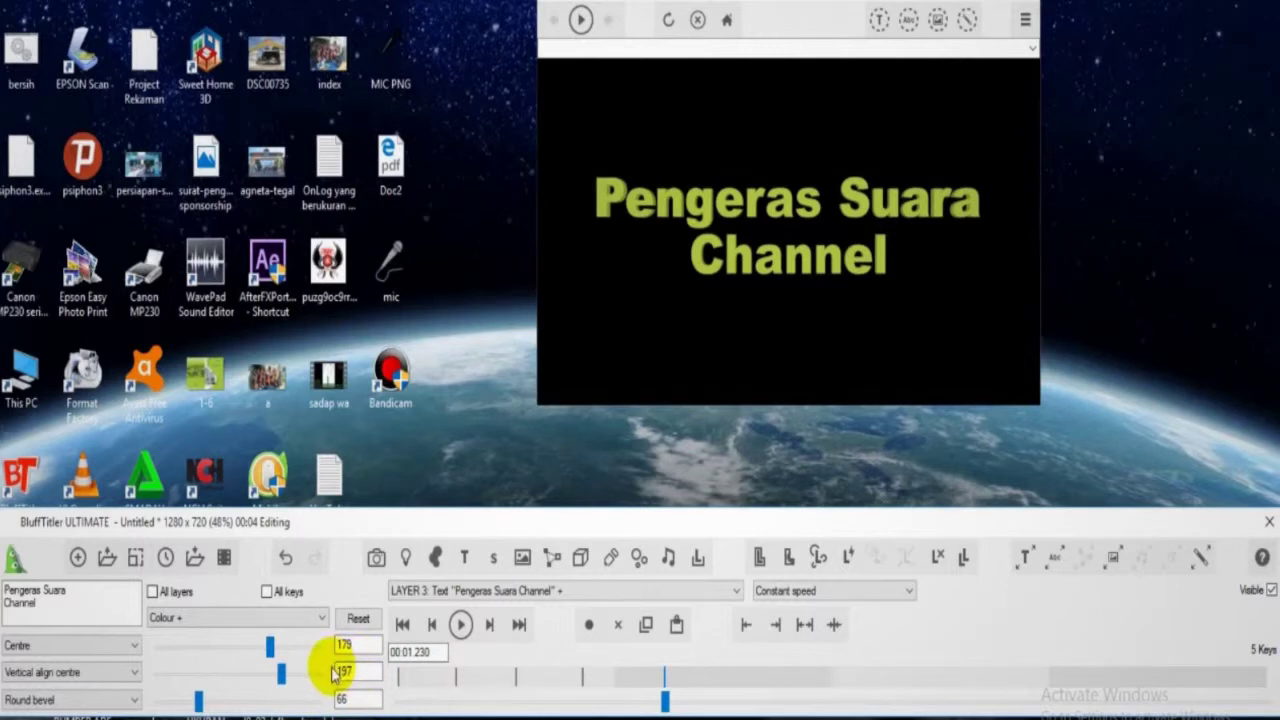
click(284, 684)
drag(284, 683, 288, 684)
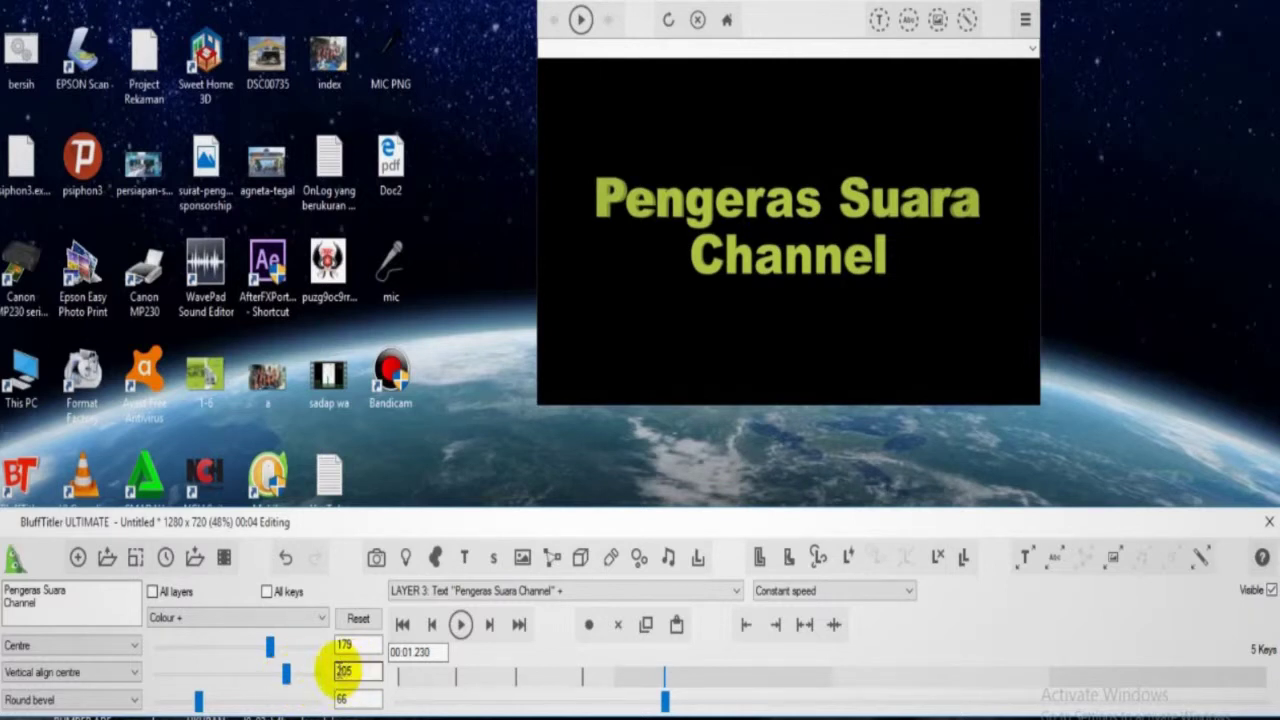
drag(287, 680, 297, 683)
click(665, 700)
drag(665, 700, 749, 697)
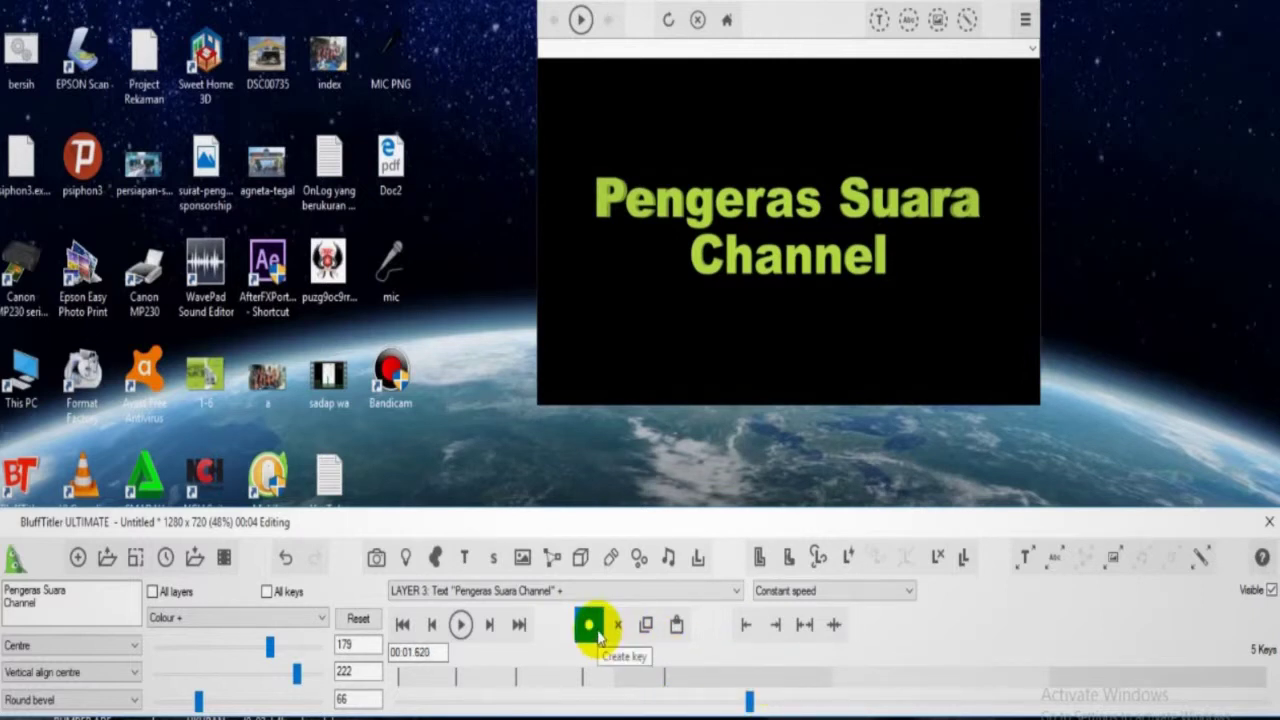
Step: Add a key at 1.620 s and turn the title blue
click(590, 628)
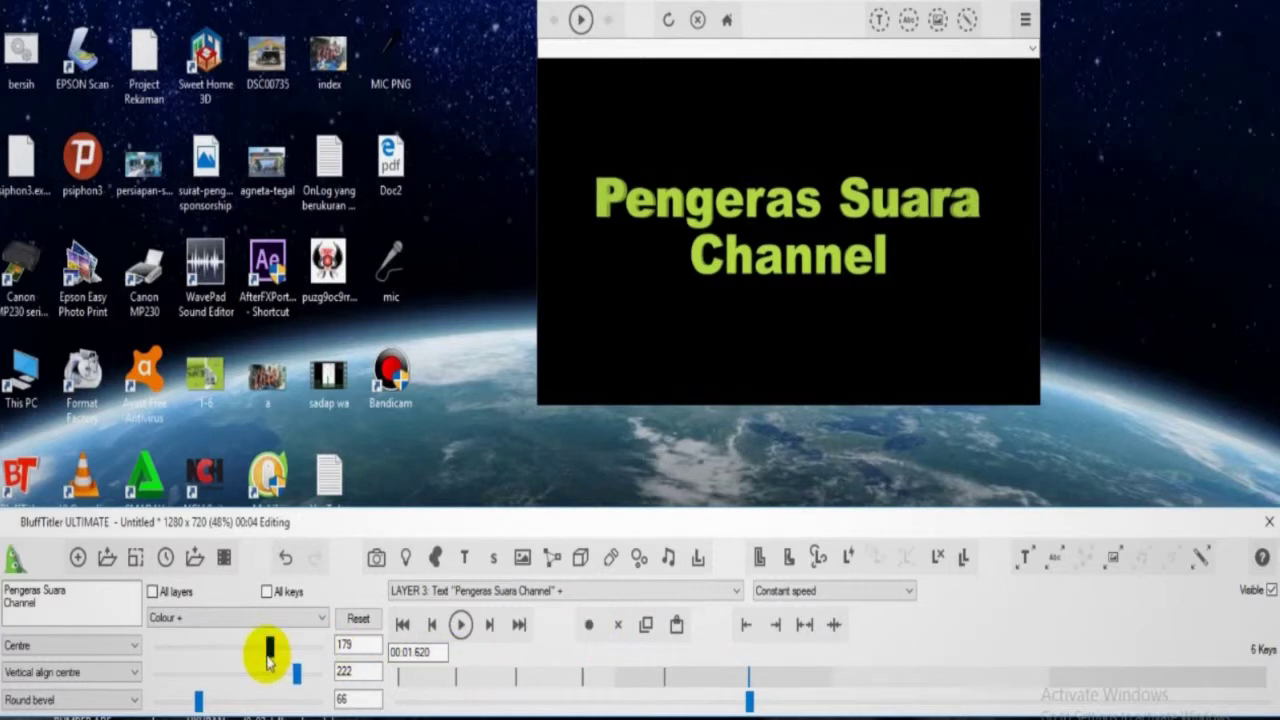
drag(268, 652, 205, 668)
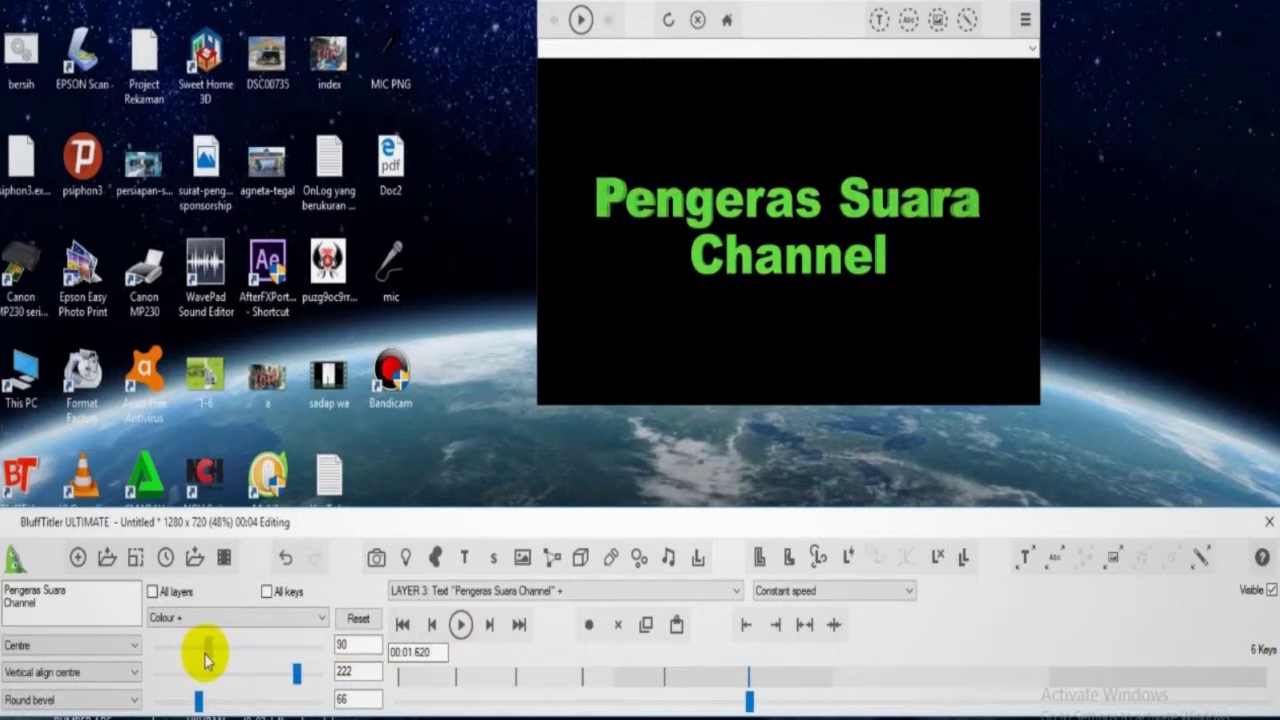
mouse_move(198, 700)
mouse_down()
mouse_move(315, 710)
mouse_move(268, 673)
mouse_up()
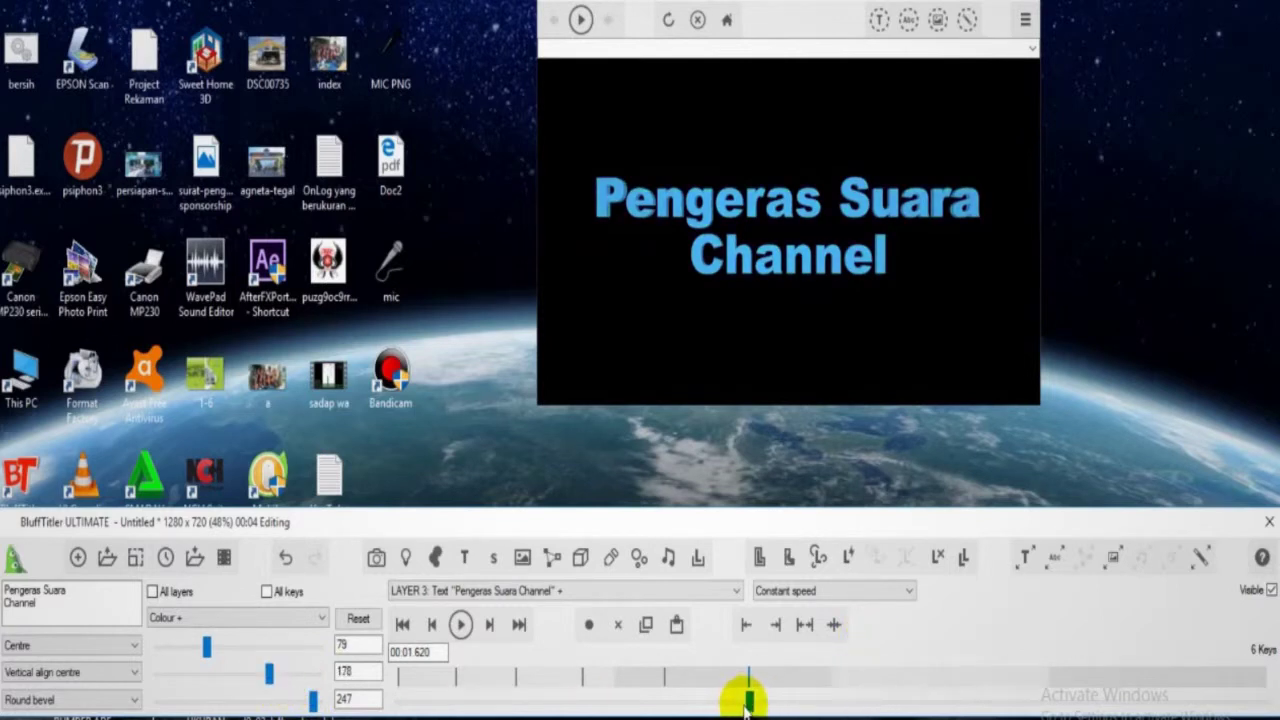
Step: Add a key at 2.253 s and turn the title purple (153, 49, 247)
drag(745, 705, 886, 703)
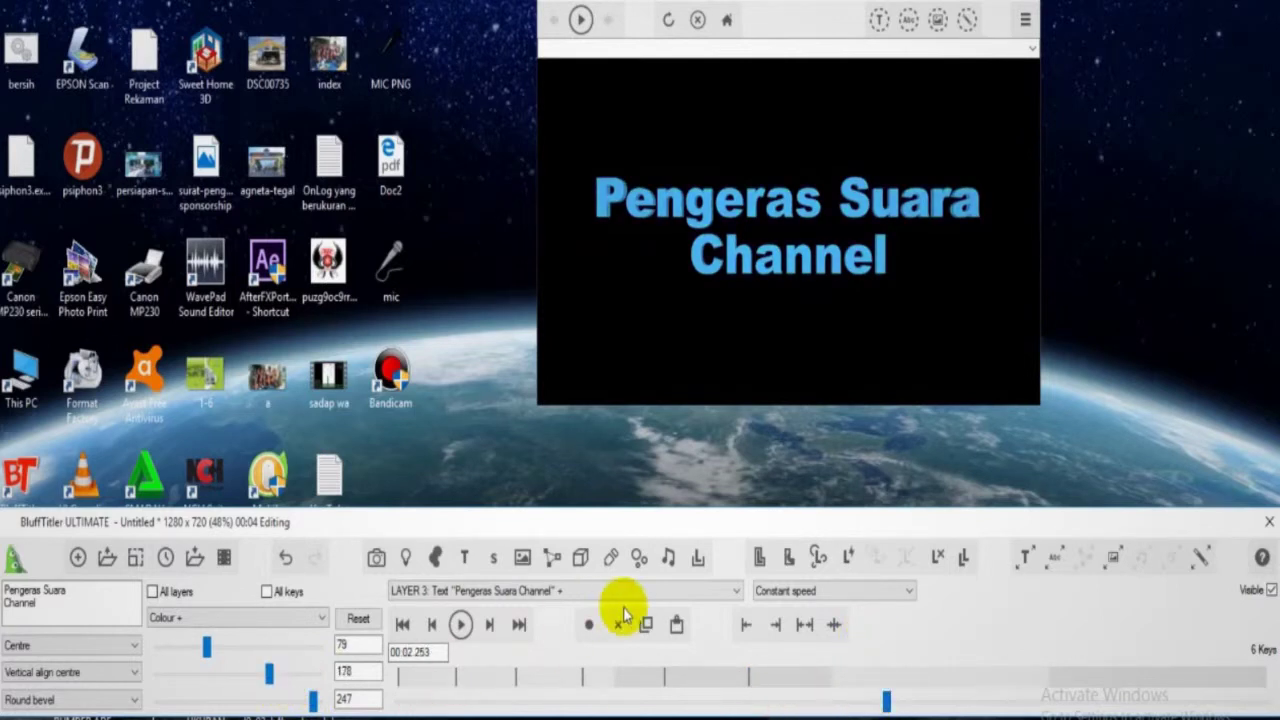
click(588, 622)
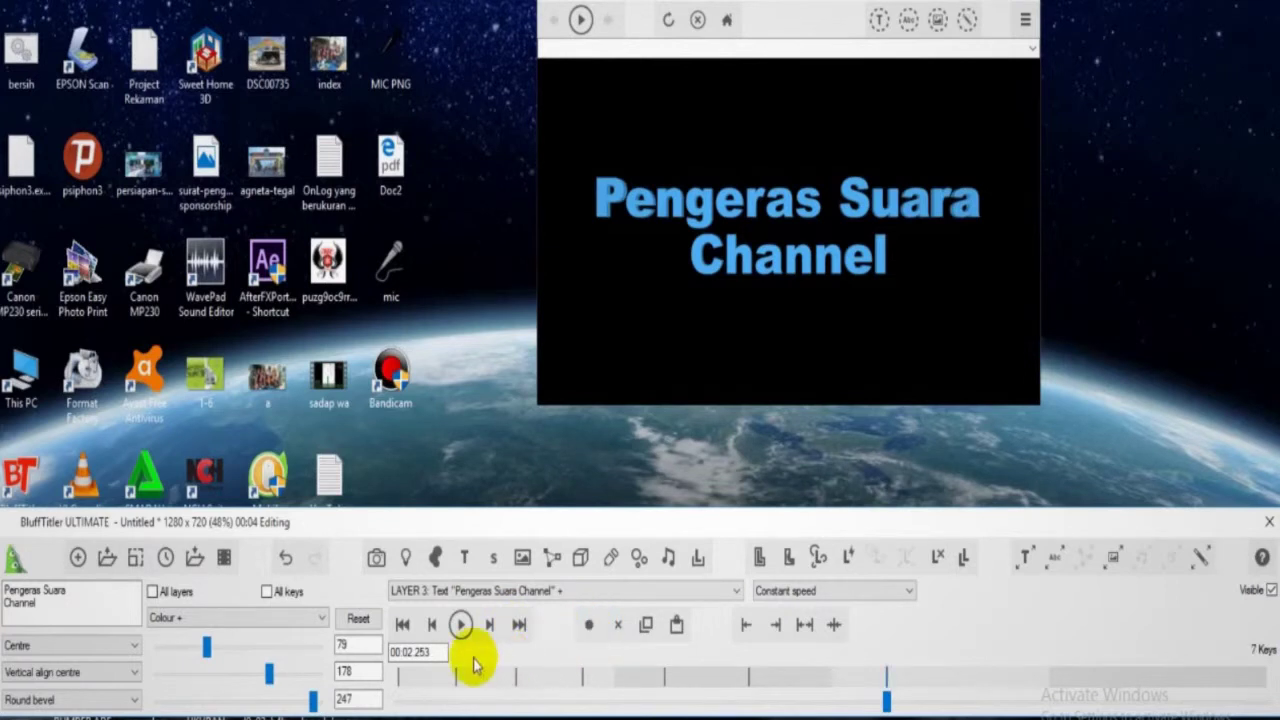
click(268, 675)
mouse_move(268, 675)
mouse_down()
mouse_move(188, 675)
mouse_move(253, 657)
mouse_up()
click(206, 647)
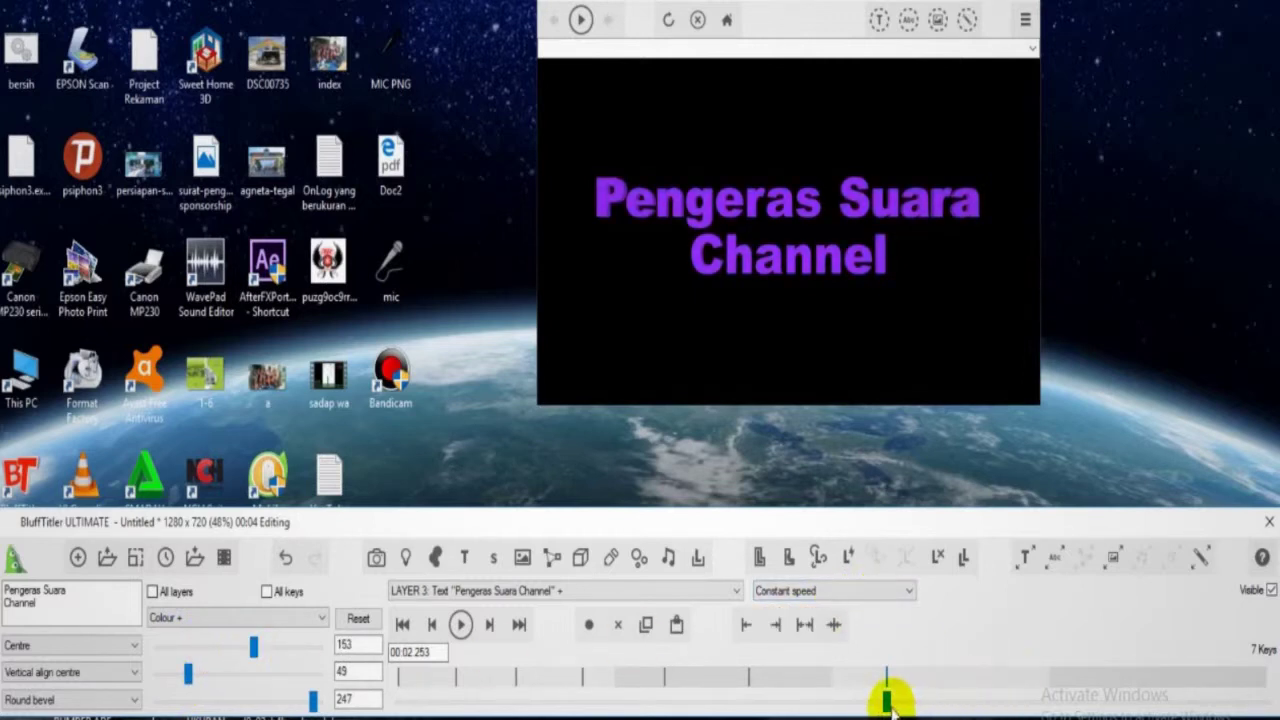
drag(888, 705, 1014, 705)
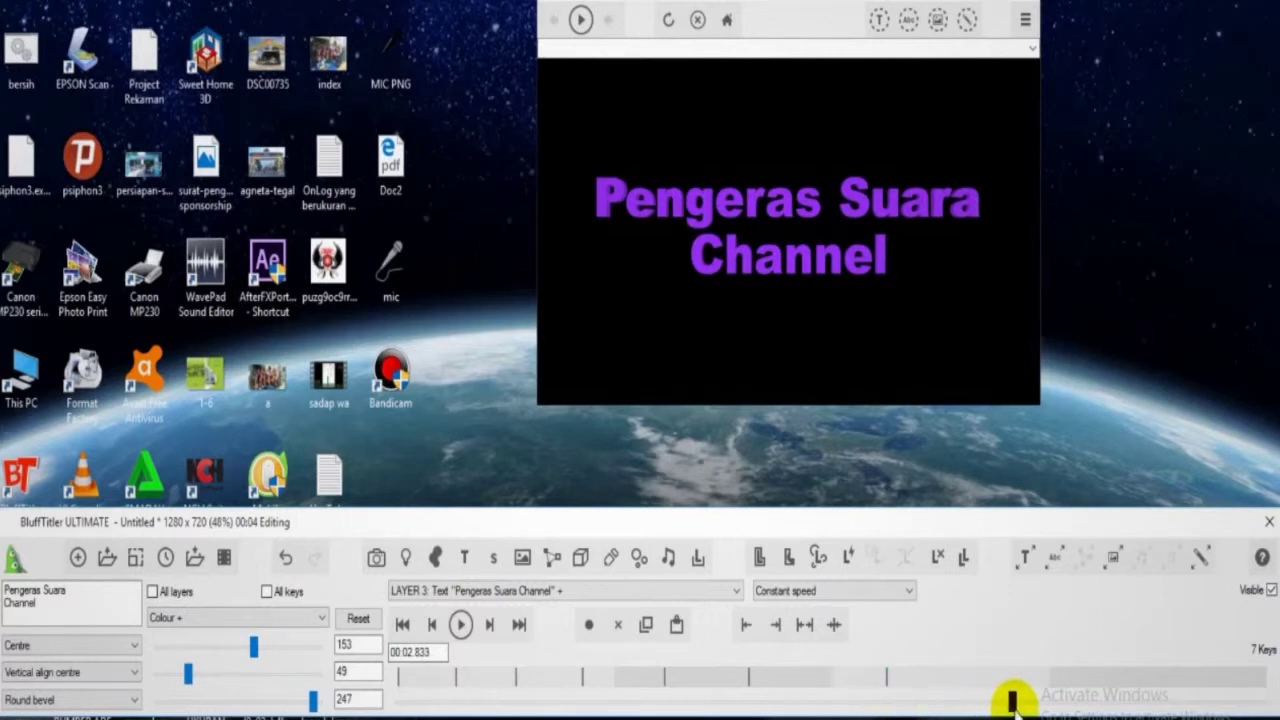
Step: Add a magenta key at 2.833 s (238, 49, 247) and a pink key at 3.446 s
click(589, 625)
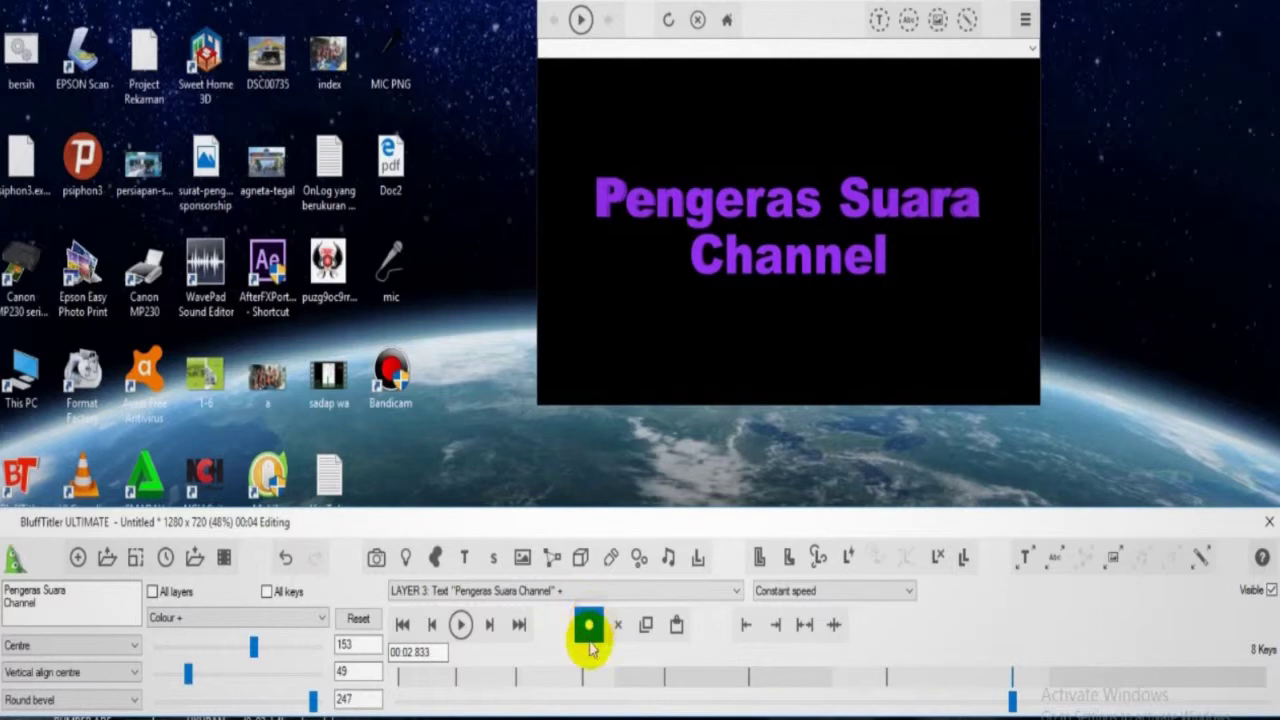
drag(254, 650, 307, 648)
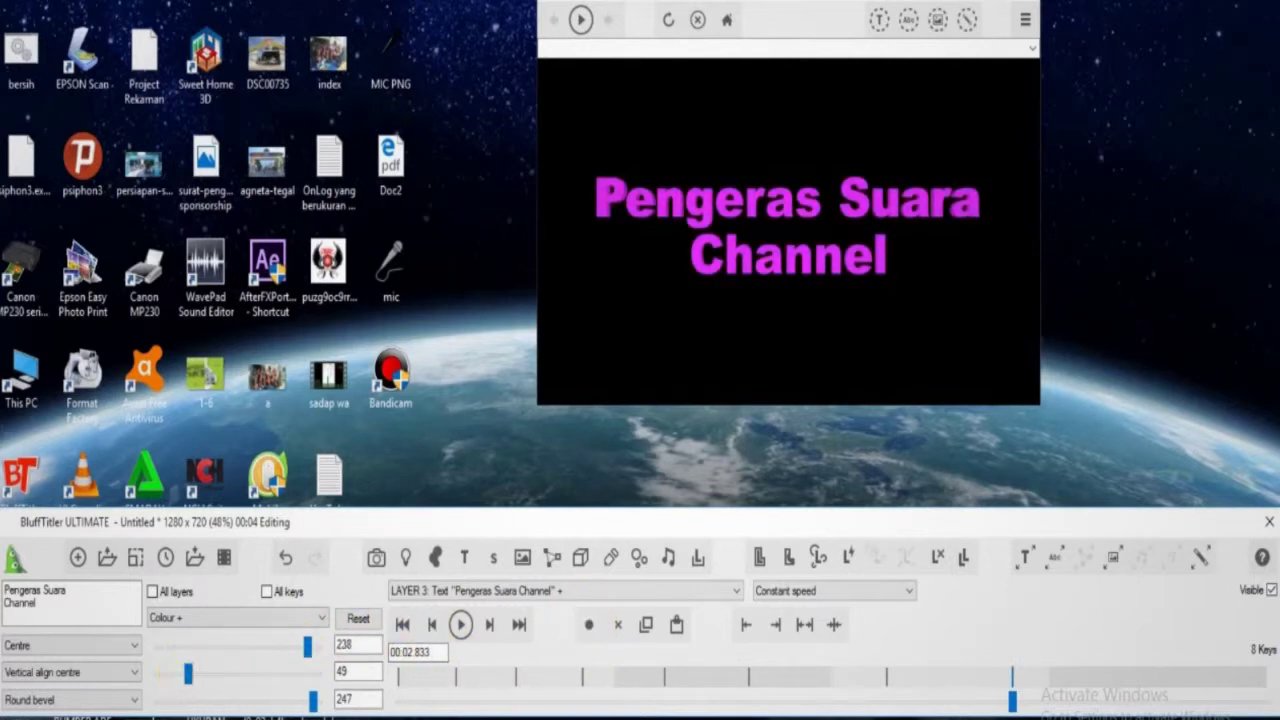
drag(1012, 700, 1145, 700)
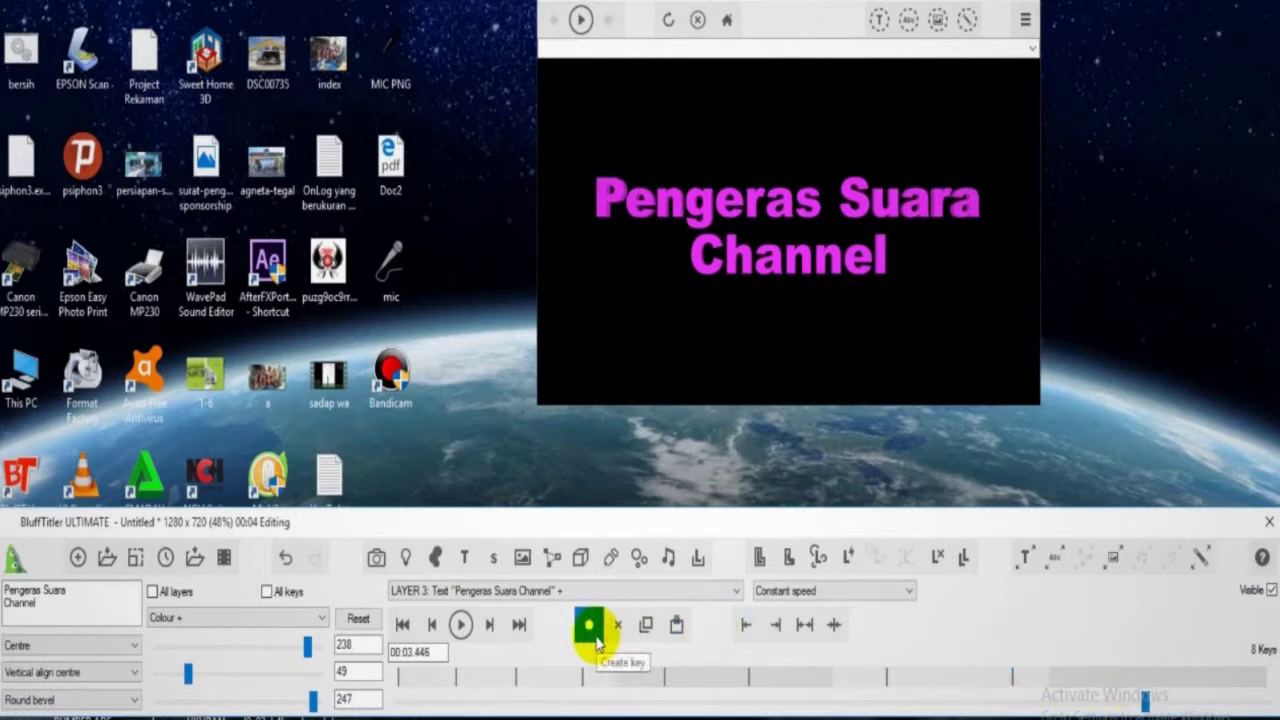
click(594, 637)
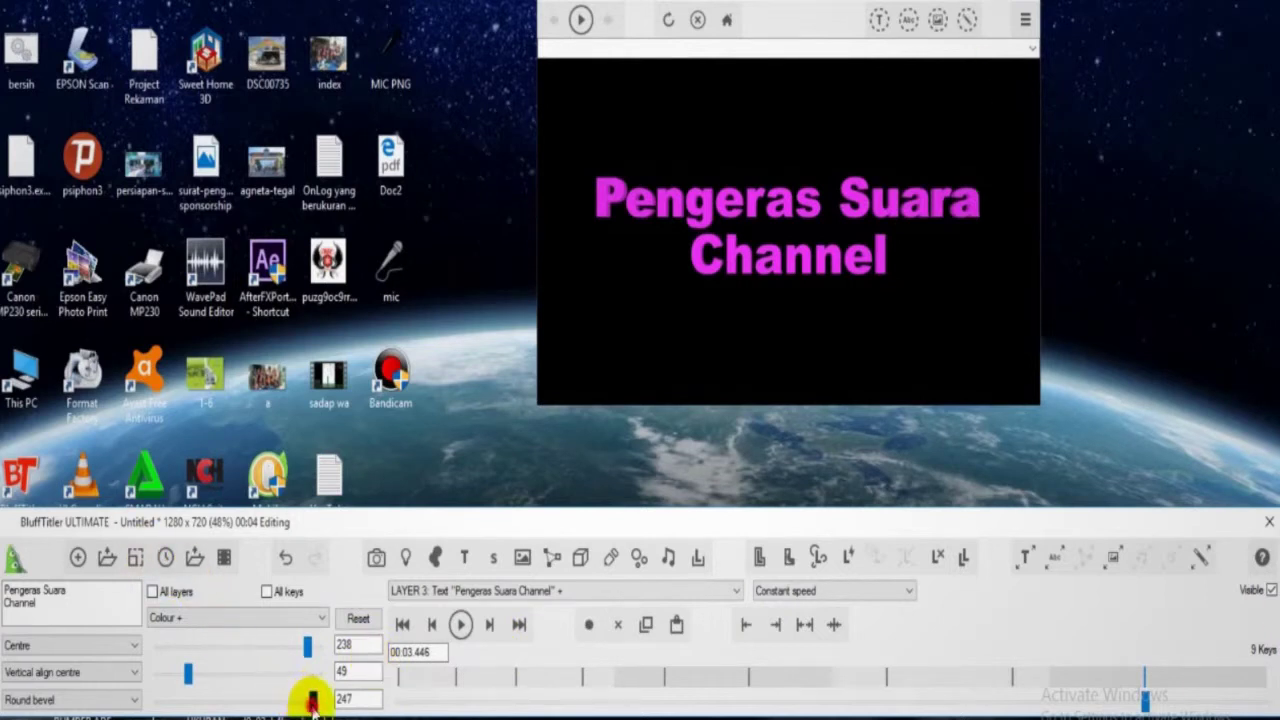
drag(312, 702, 227, 696)
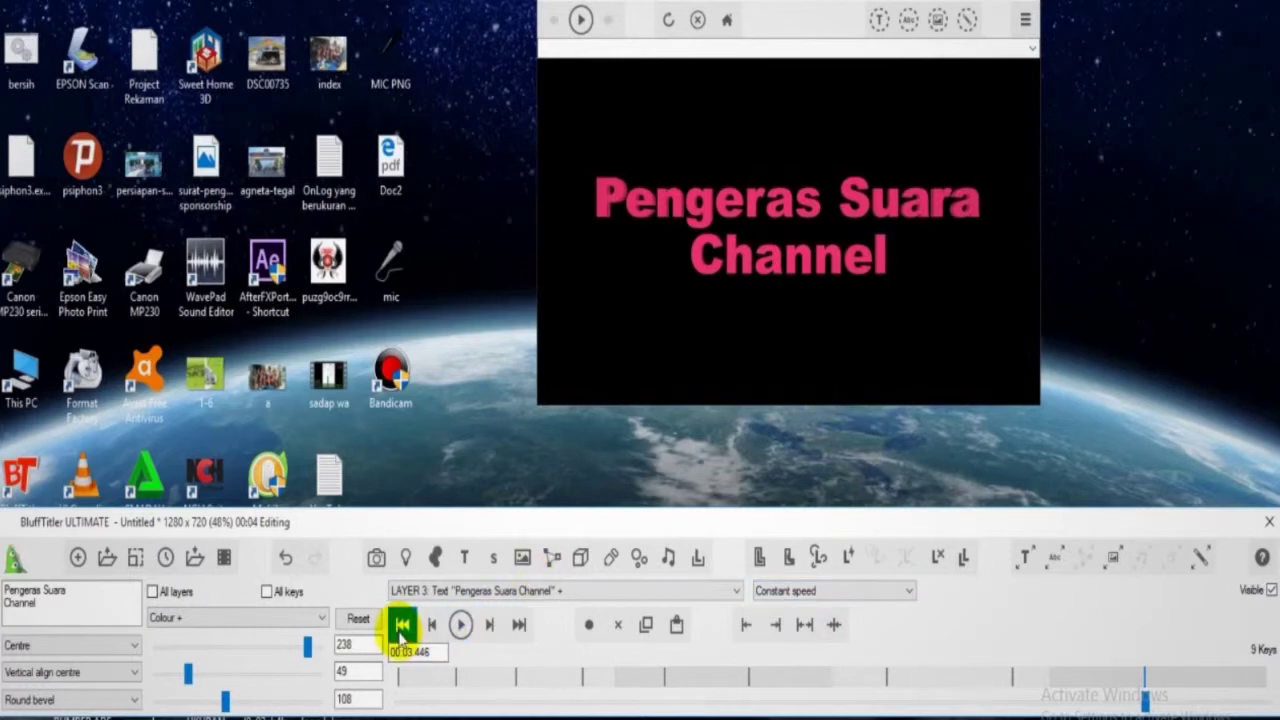
Step: Rewind to the start and play the nine-key colour animation several times
click(402, 628)
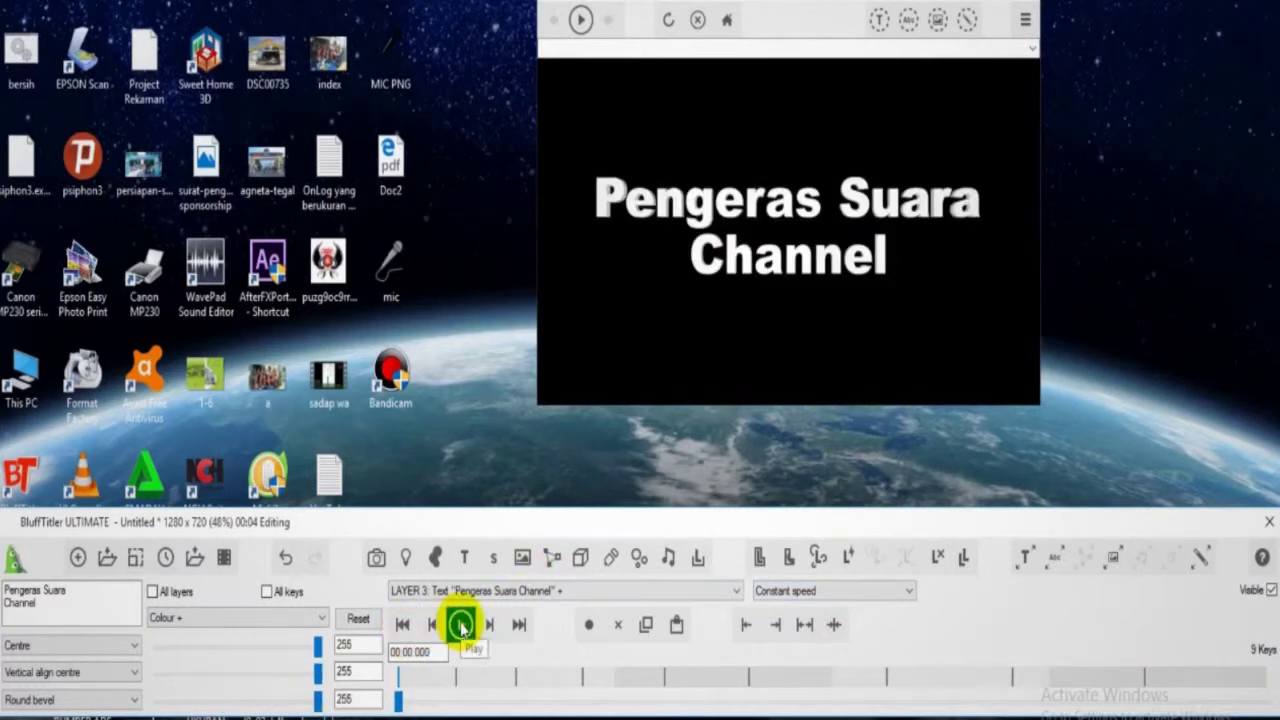
click(461, 625)
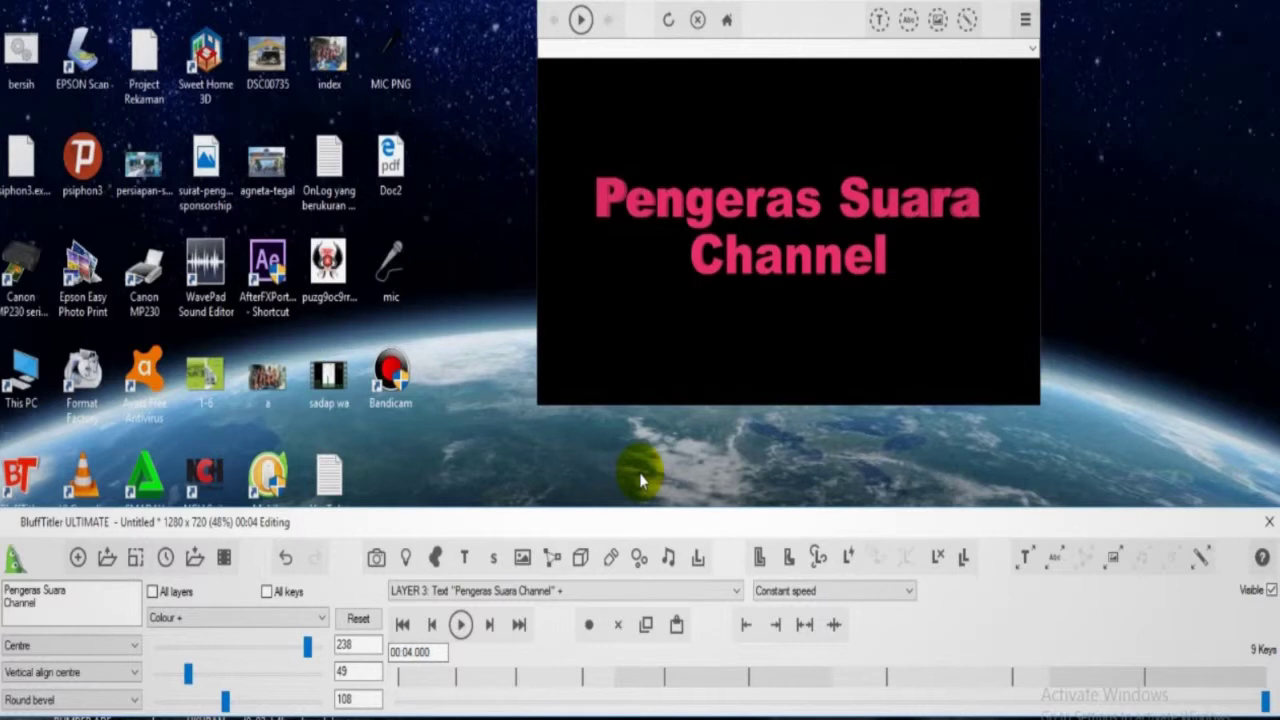
click(460, 624)
click(460, 624)
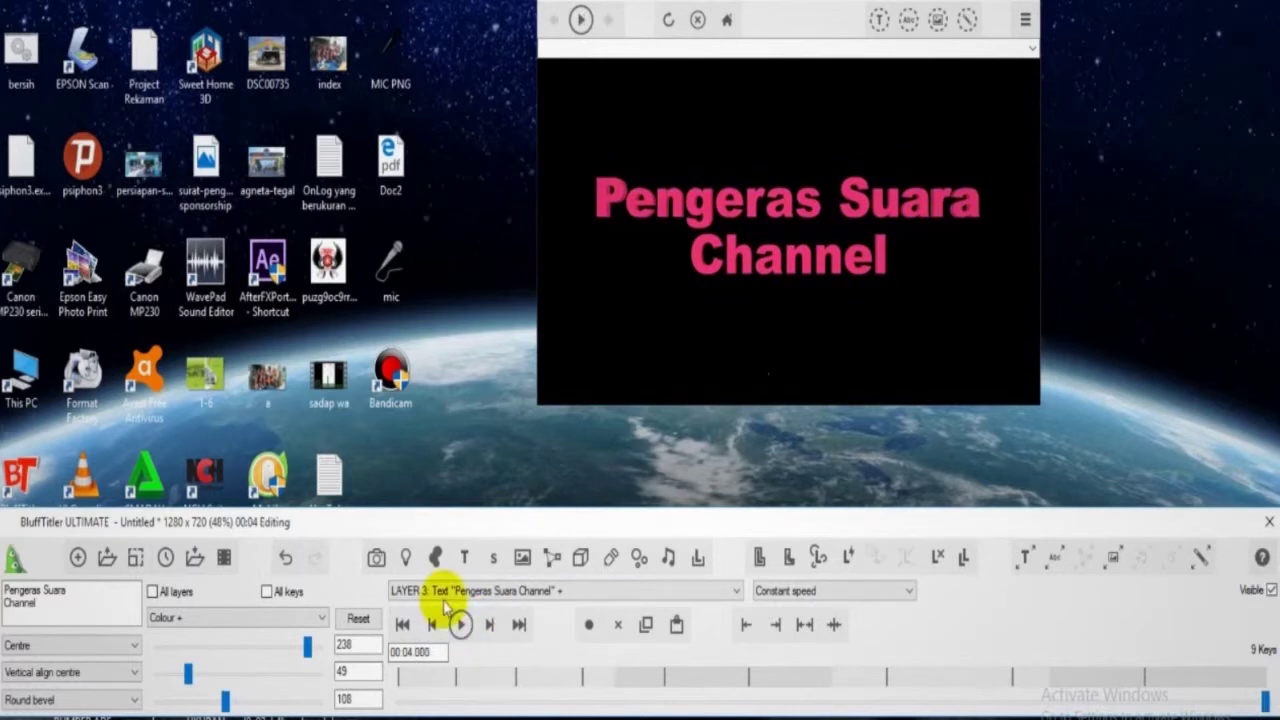
click(460, 625)
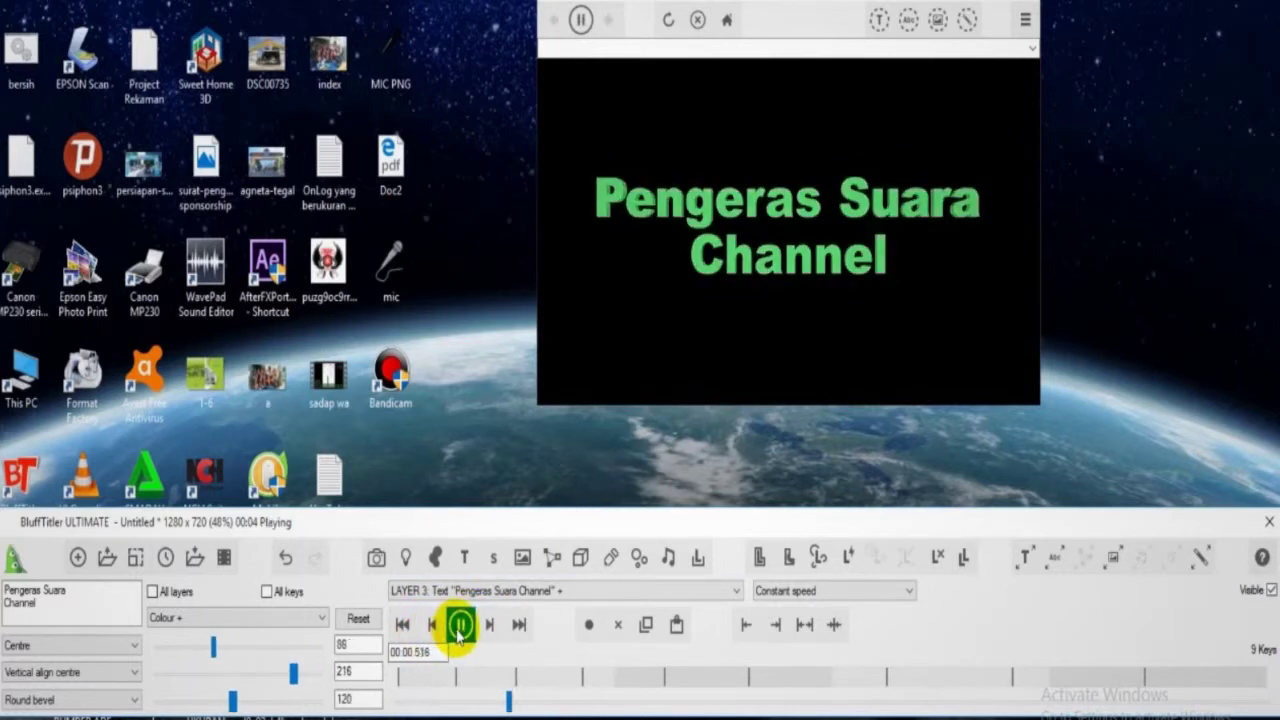